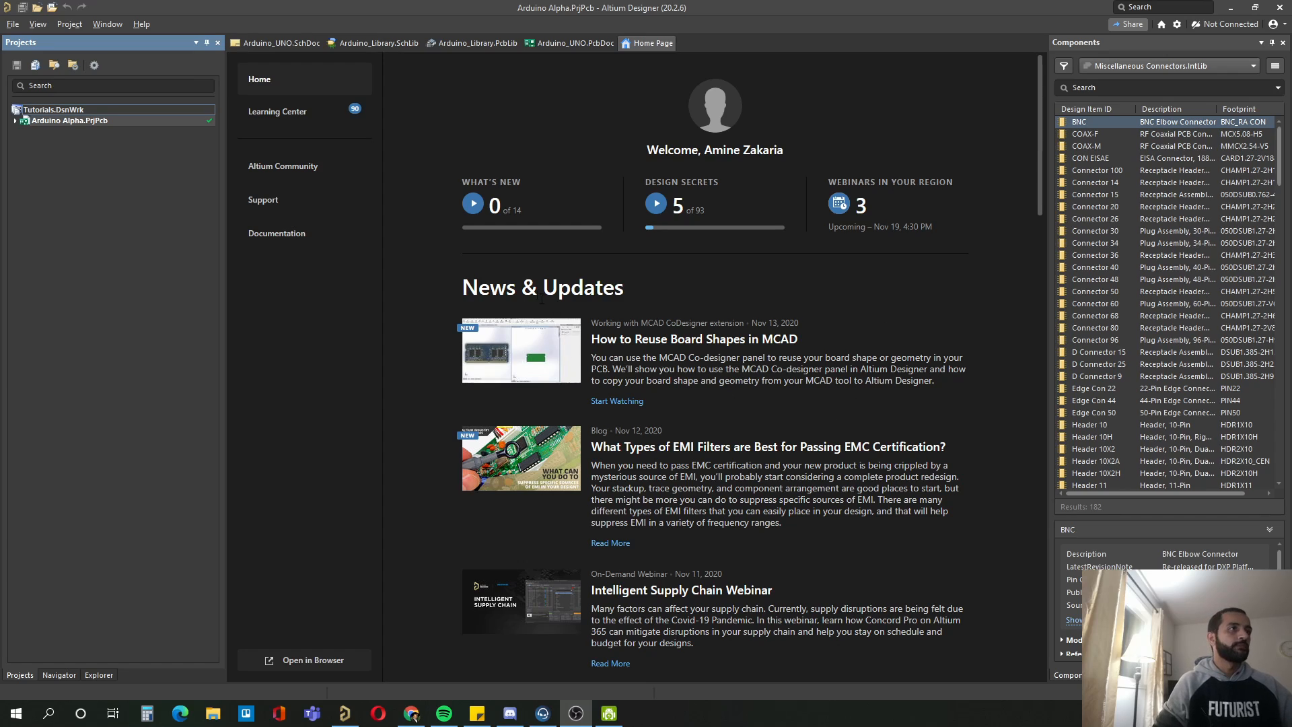
# Step: Create an empty local PCB project named Arduino_nano in the default projects folder
pyautogui.click(13, 25)
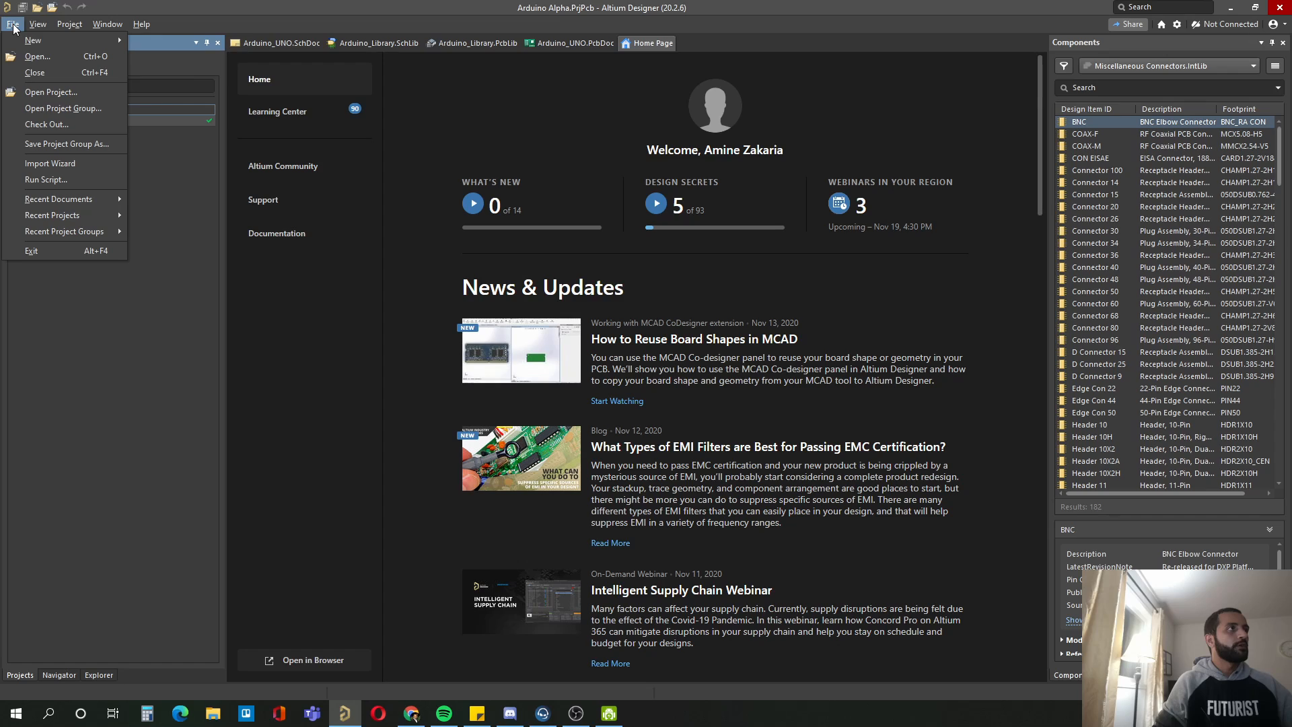
pyautogui.moveTo(58, 47)
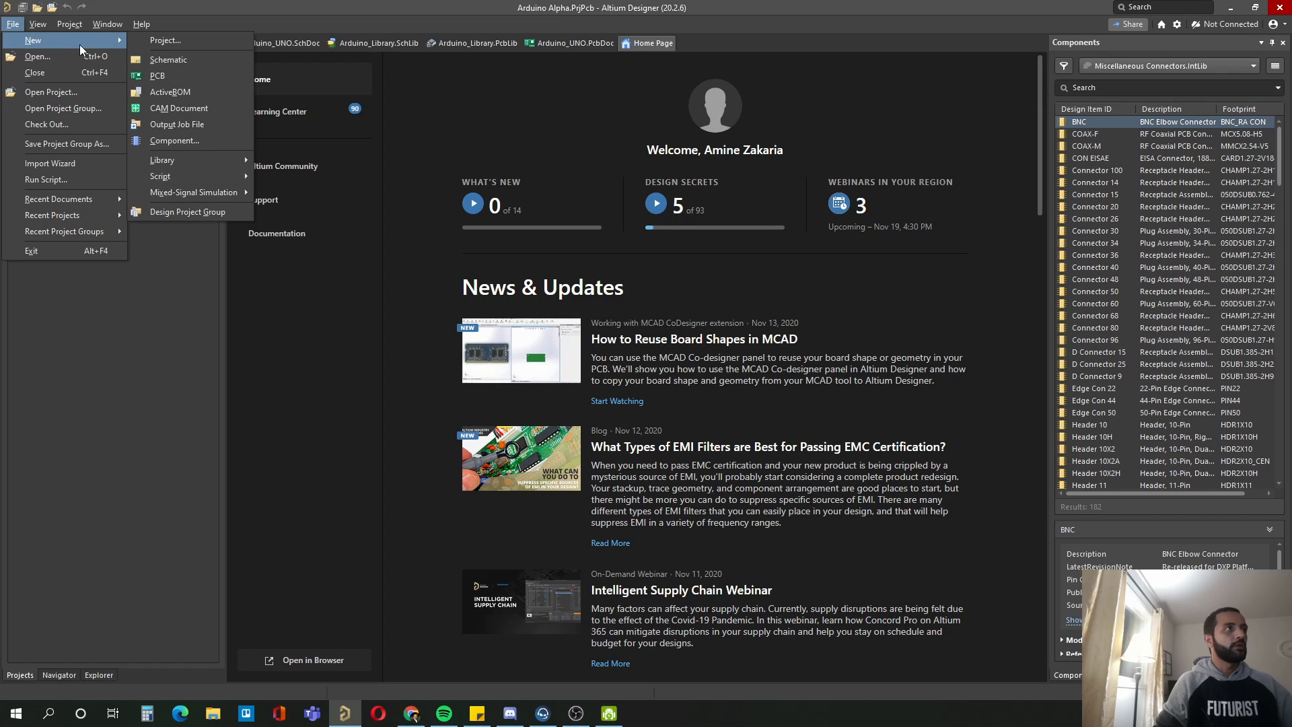
pyautogui.click(177, 46)
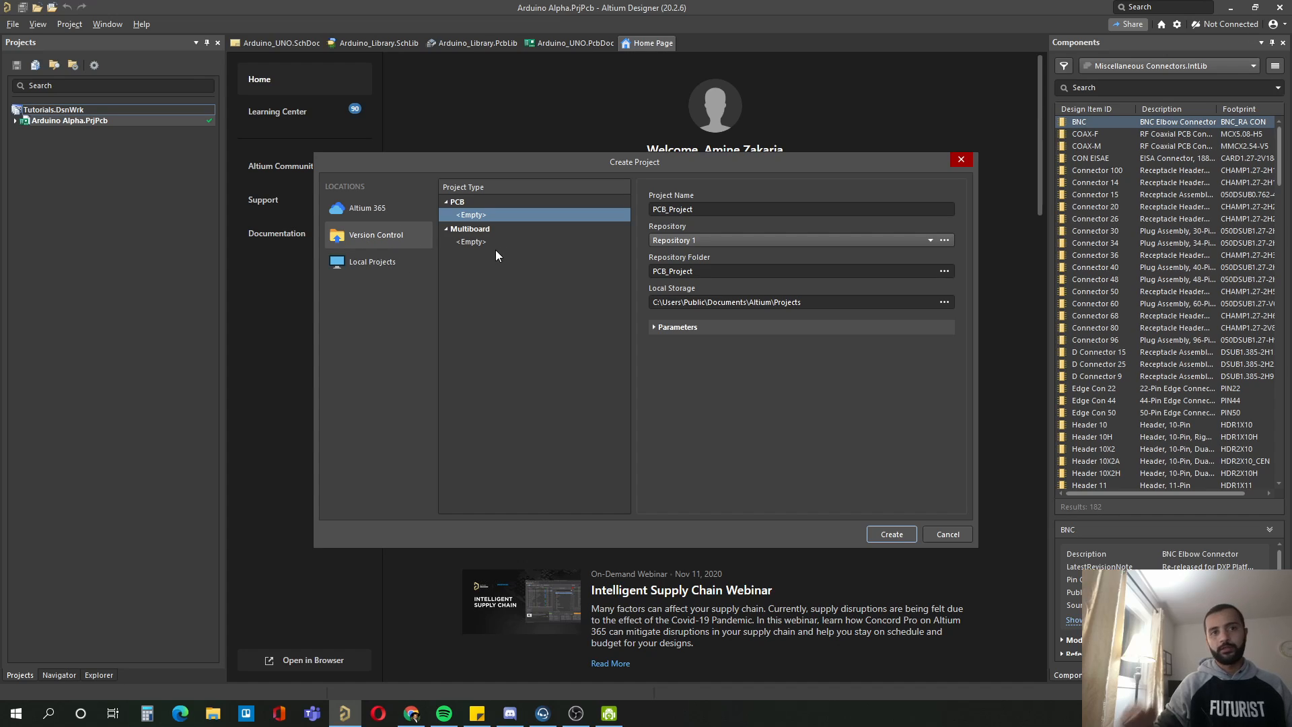
pyautogui.click(378, 264)
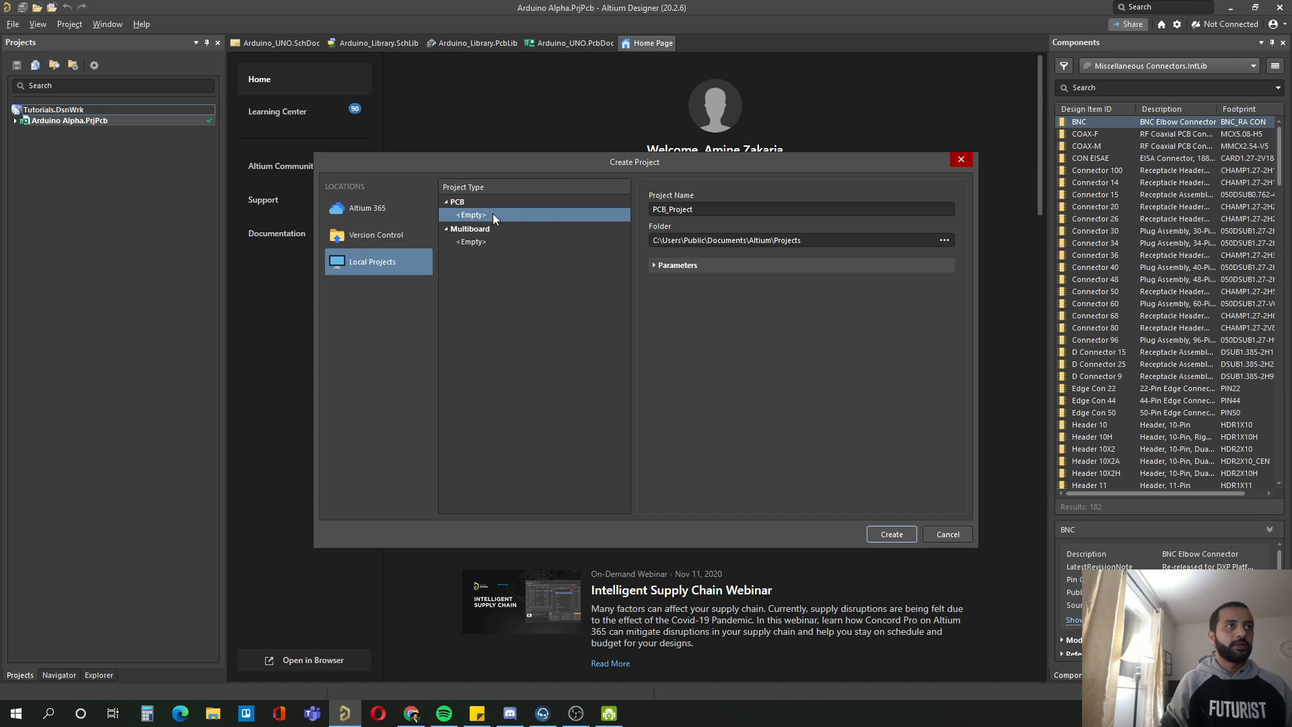
pyautogui.click(714, 209)
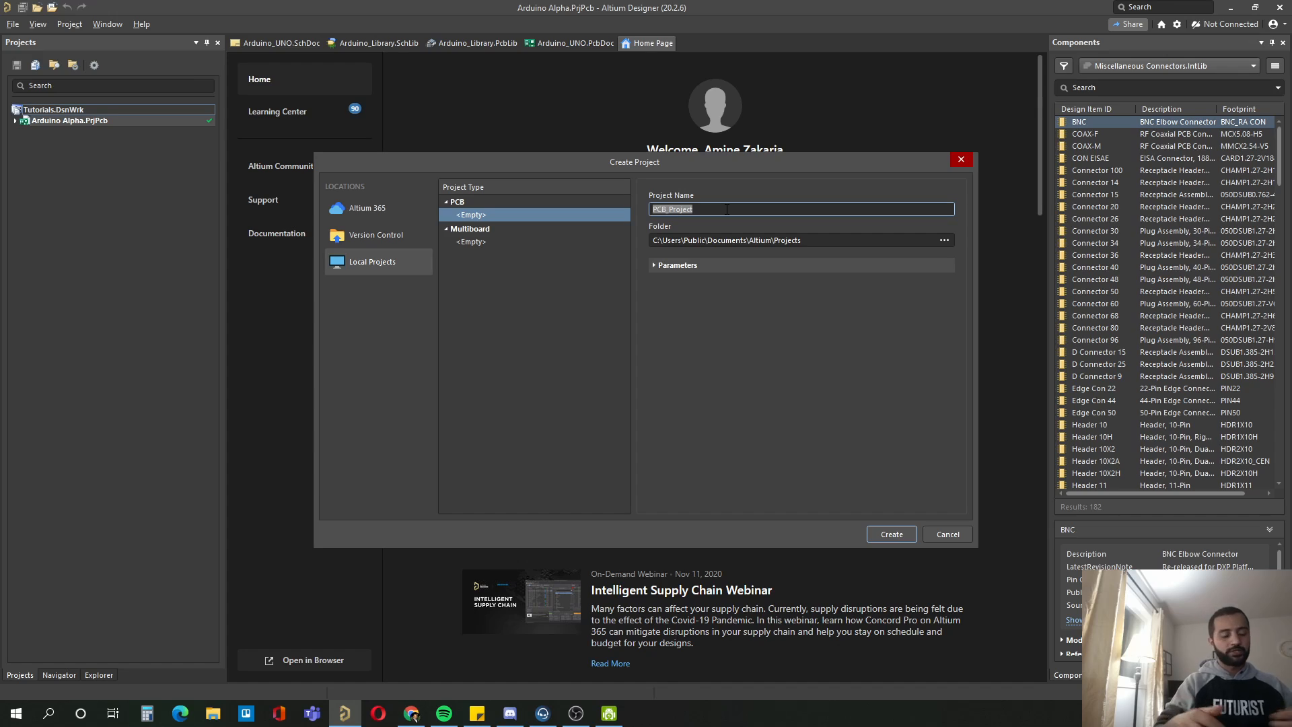
pyautogui.write('Arduino_')
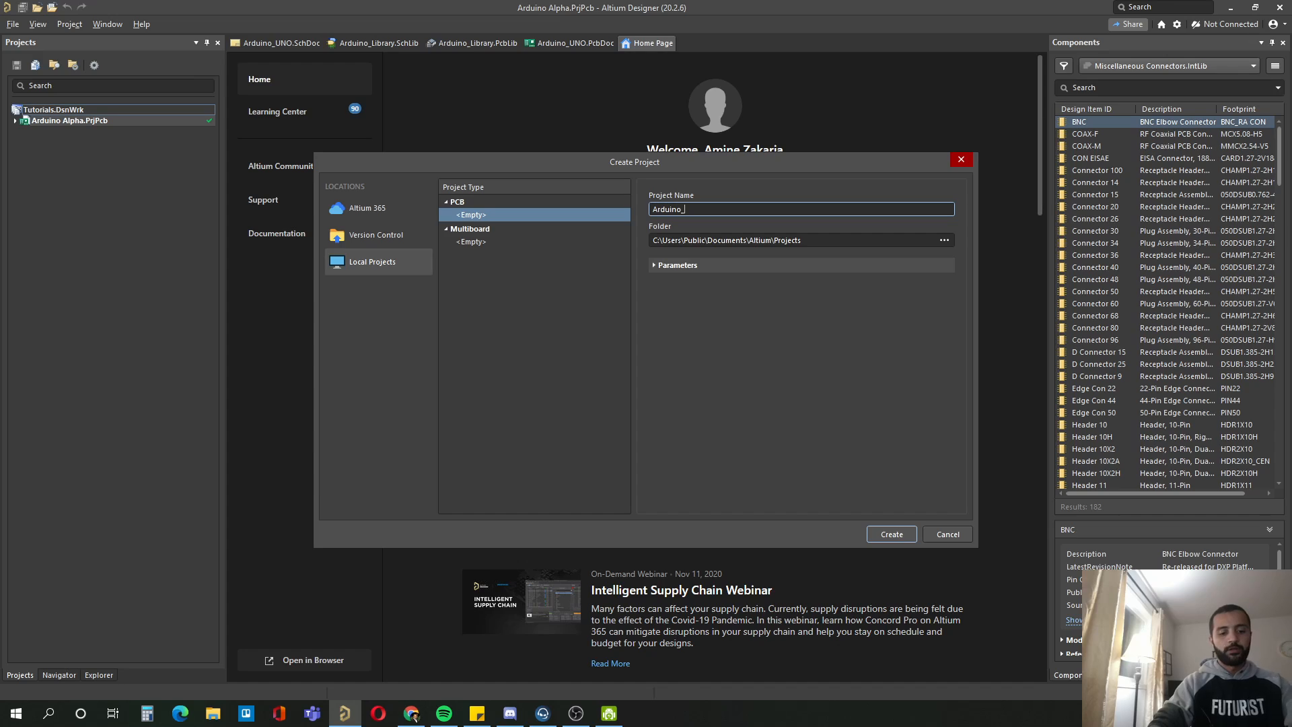
pyautogui.write('nano')
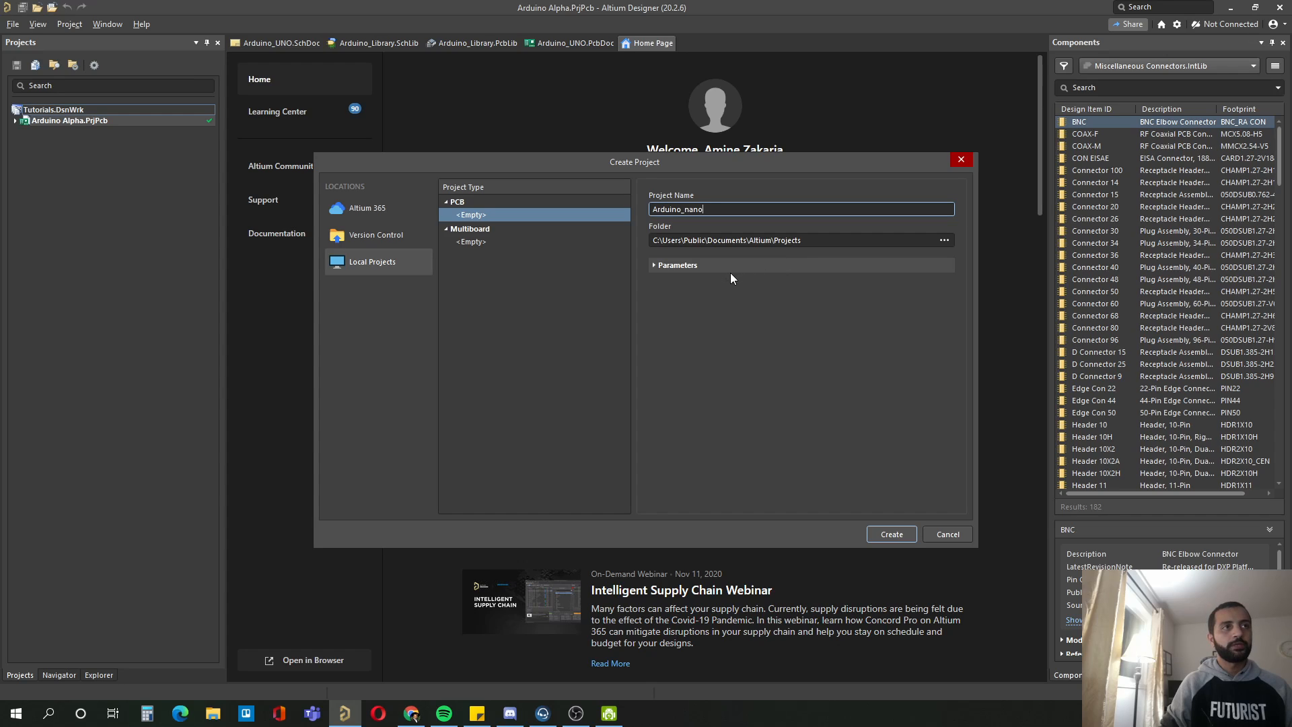
pyautogui.click(891, 531)
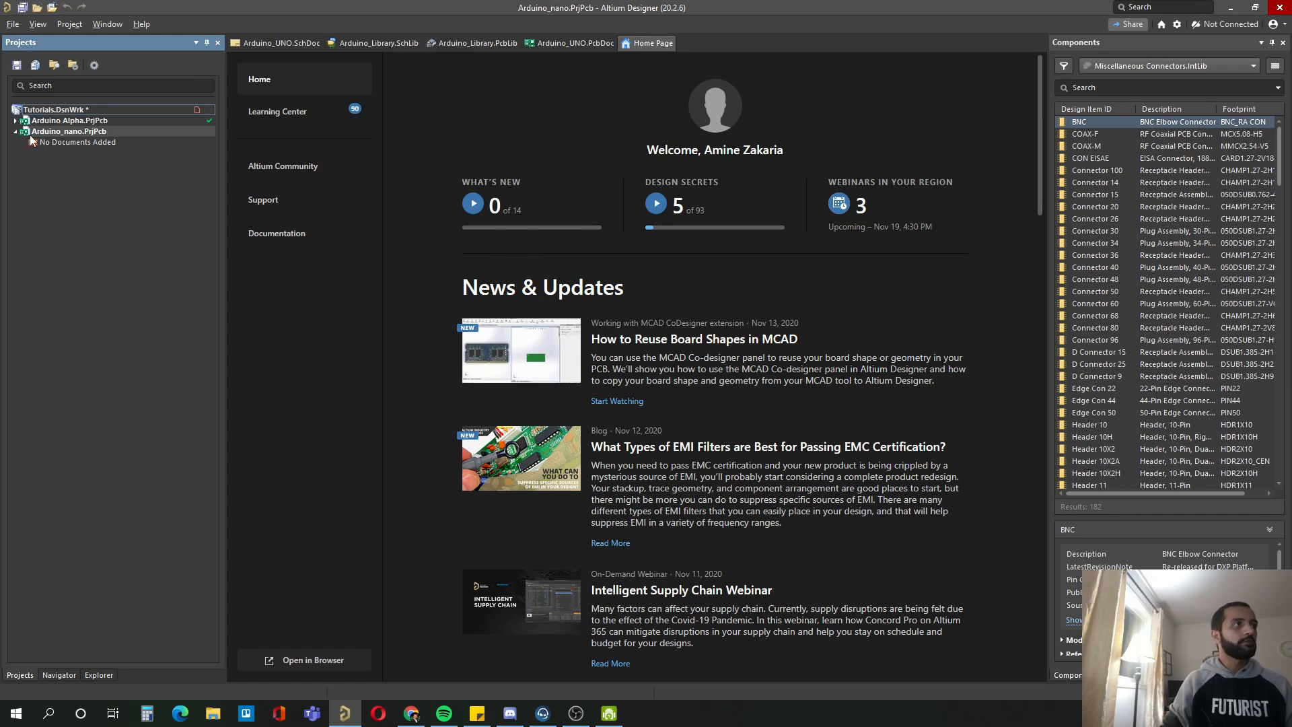
# Step: Add a new schematic sheet and a new PCB document to the Arduino_nano project
pyautogui.rightClick(82, 136)
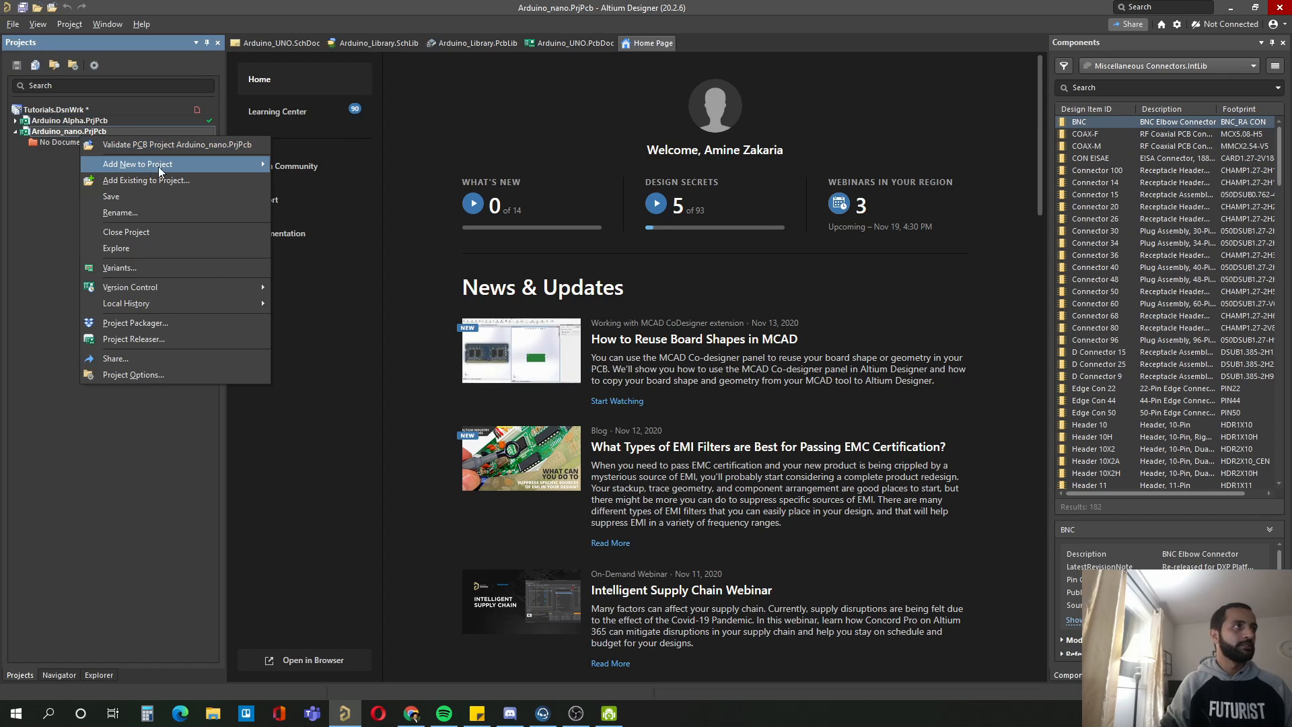
pyautogui.moveTo(172, 167)
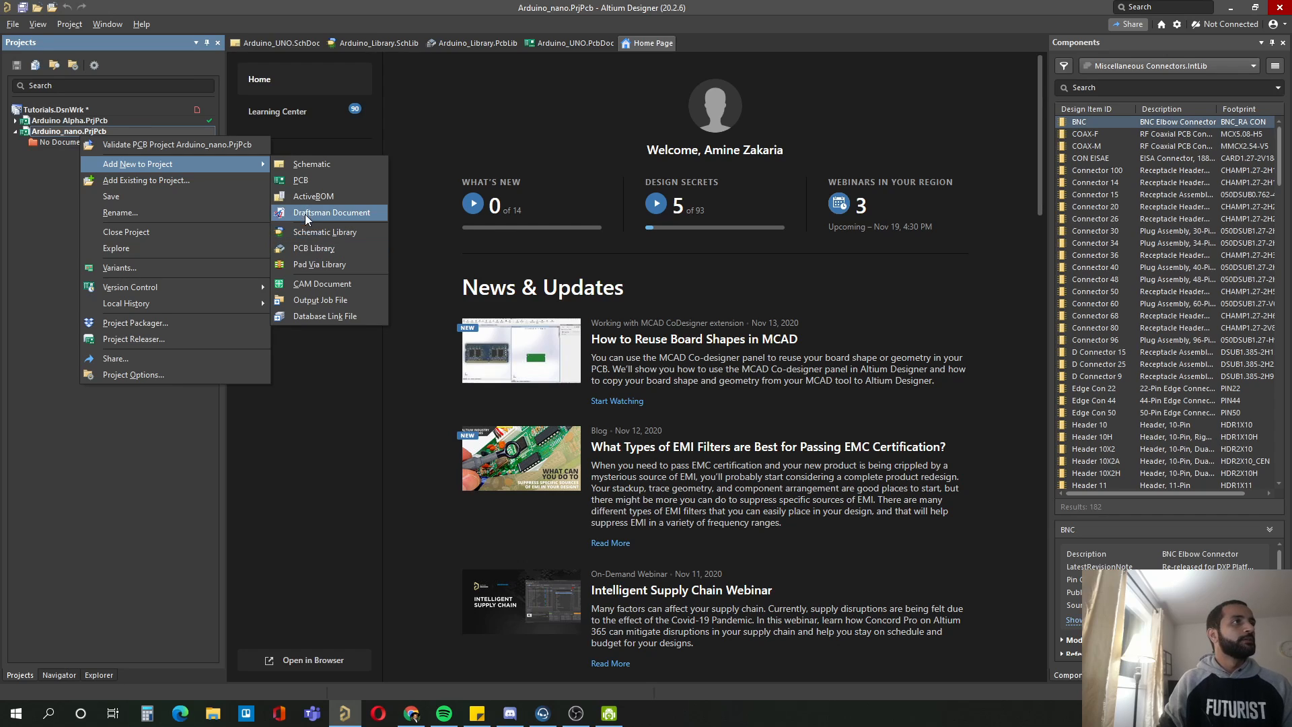
pyautogui.click(306, 165)
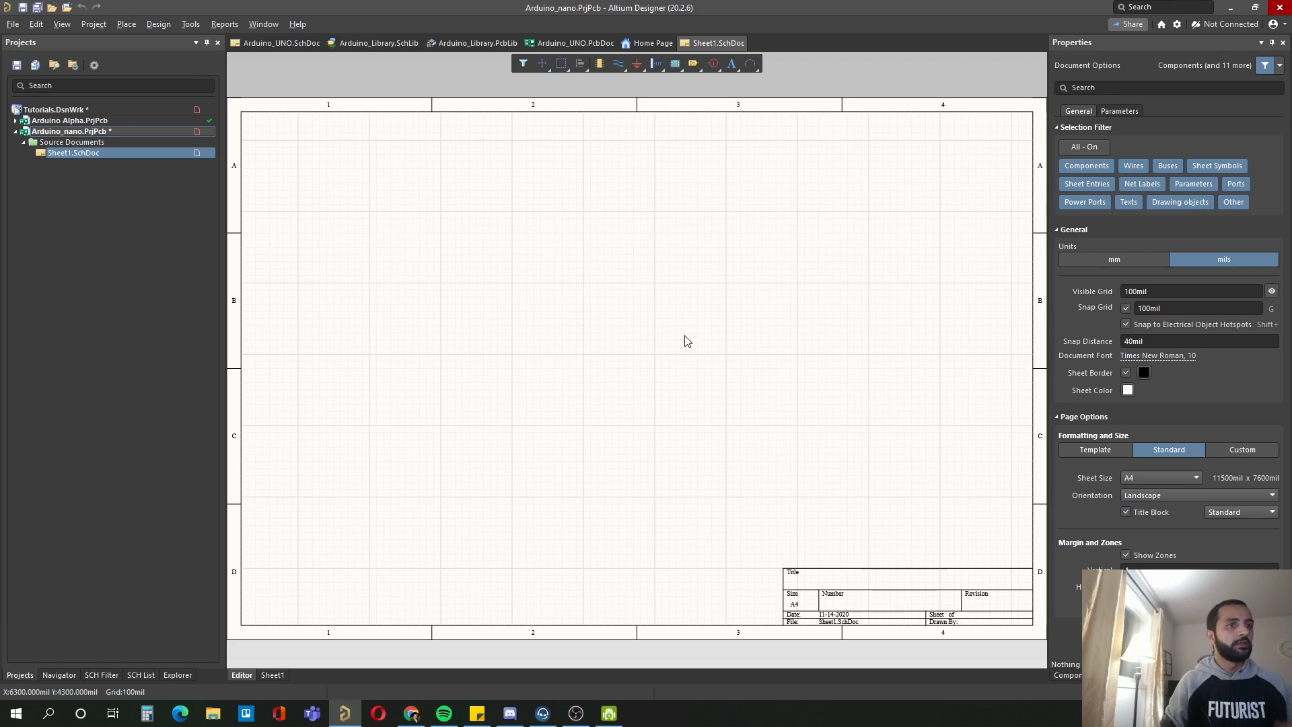
pyautogui.rightClick(68, 132)
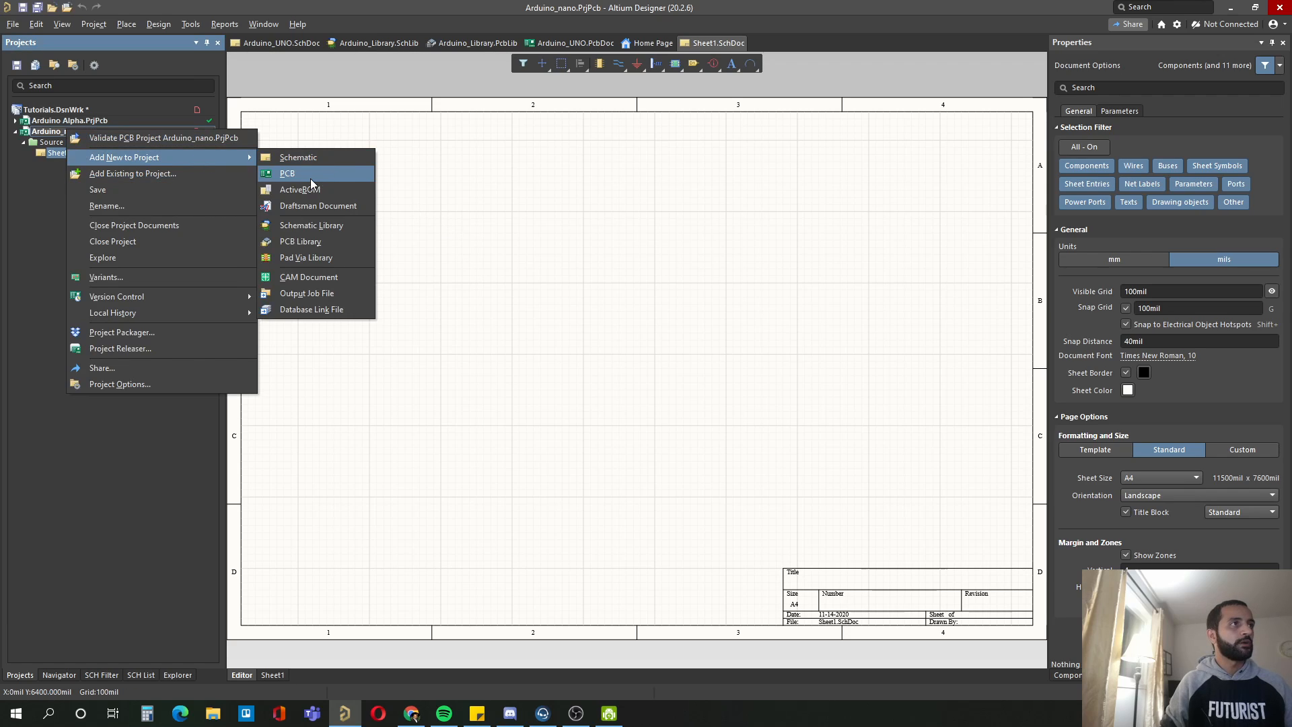
pyautogui.click(310, 178)
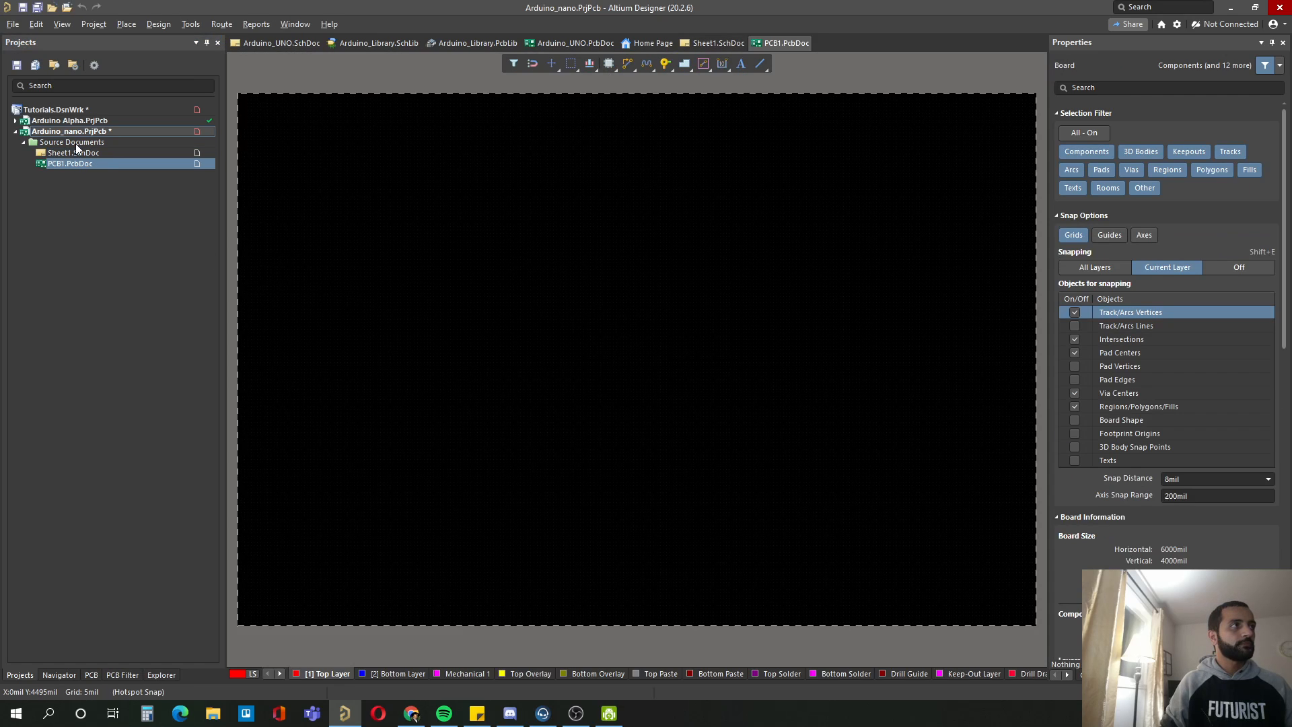
# Step: Add a new PCB library to the Arduino_nano project
pyautogui.rightClick(75, 144)
pyautogui.rightClick(83, 133)
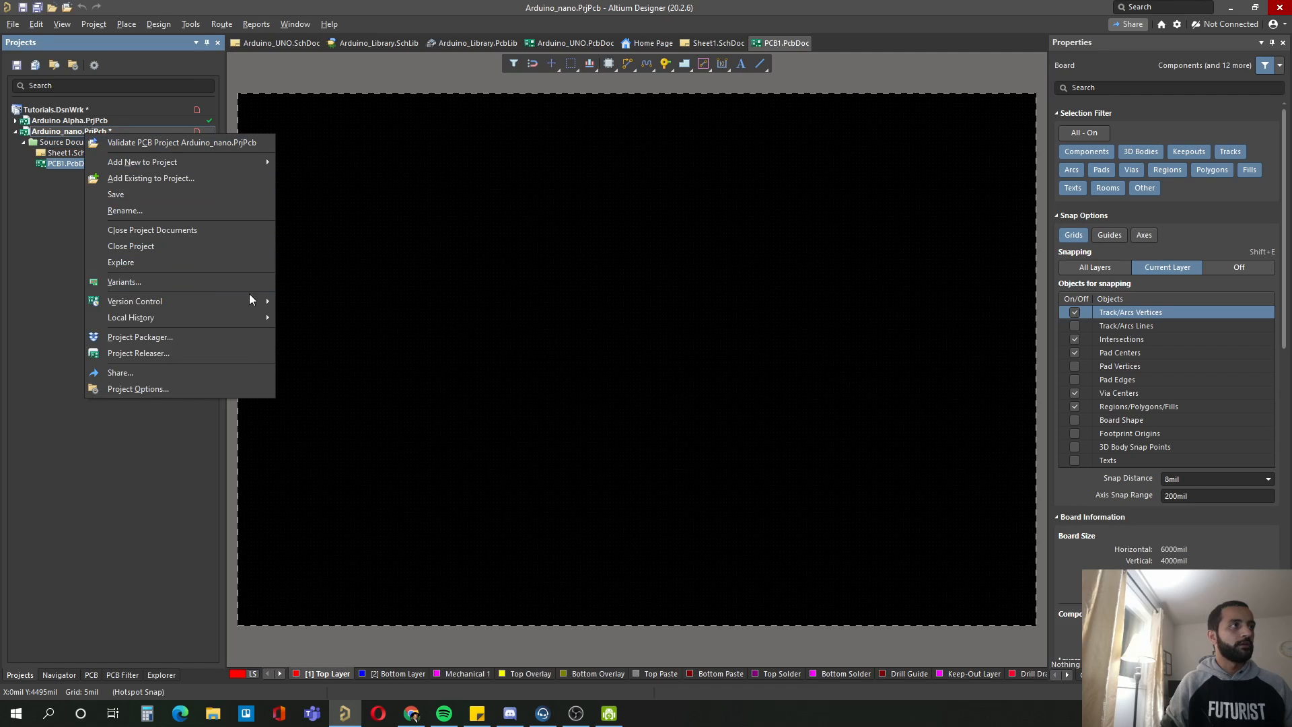
pyautogui.moveTo(233, 163)
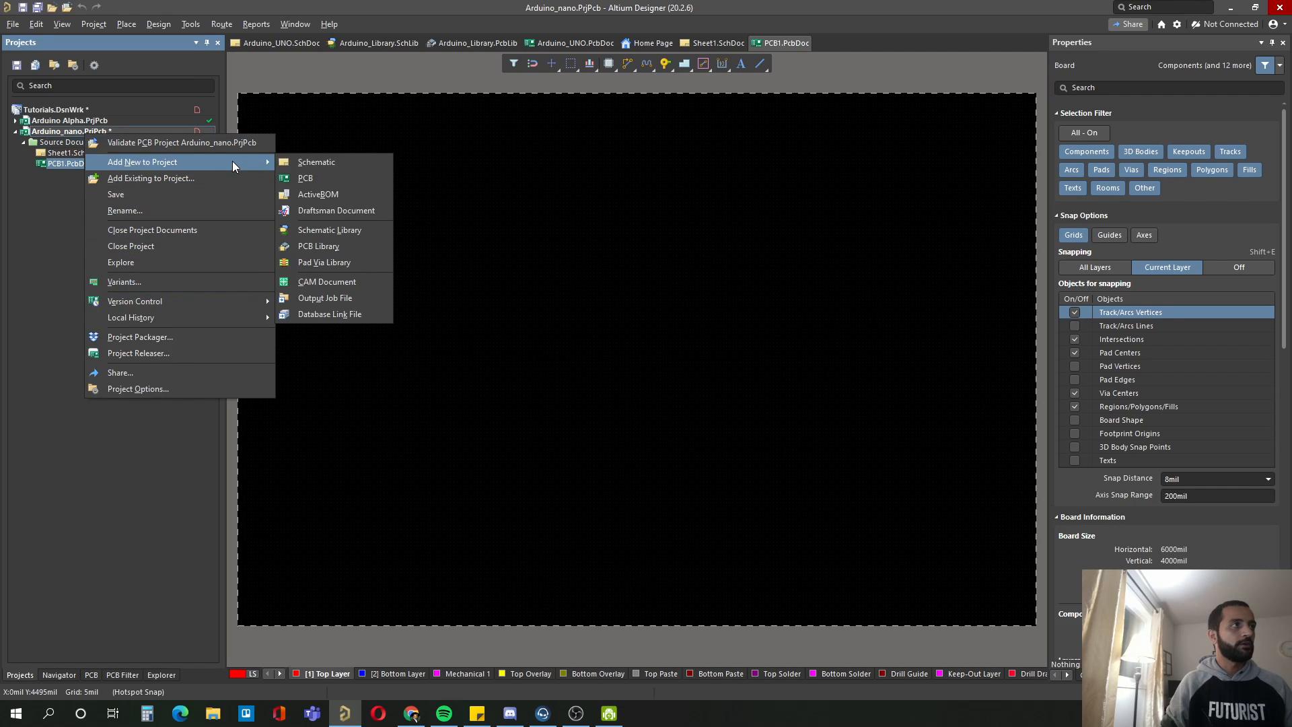
pyautogui.click(332, 246)
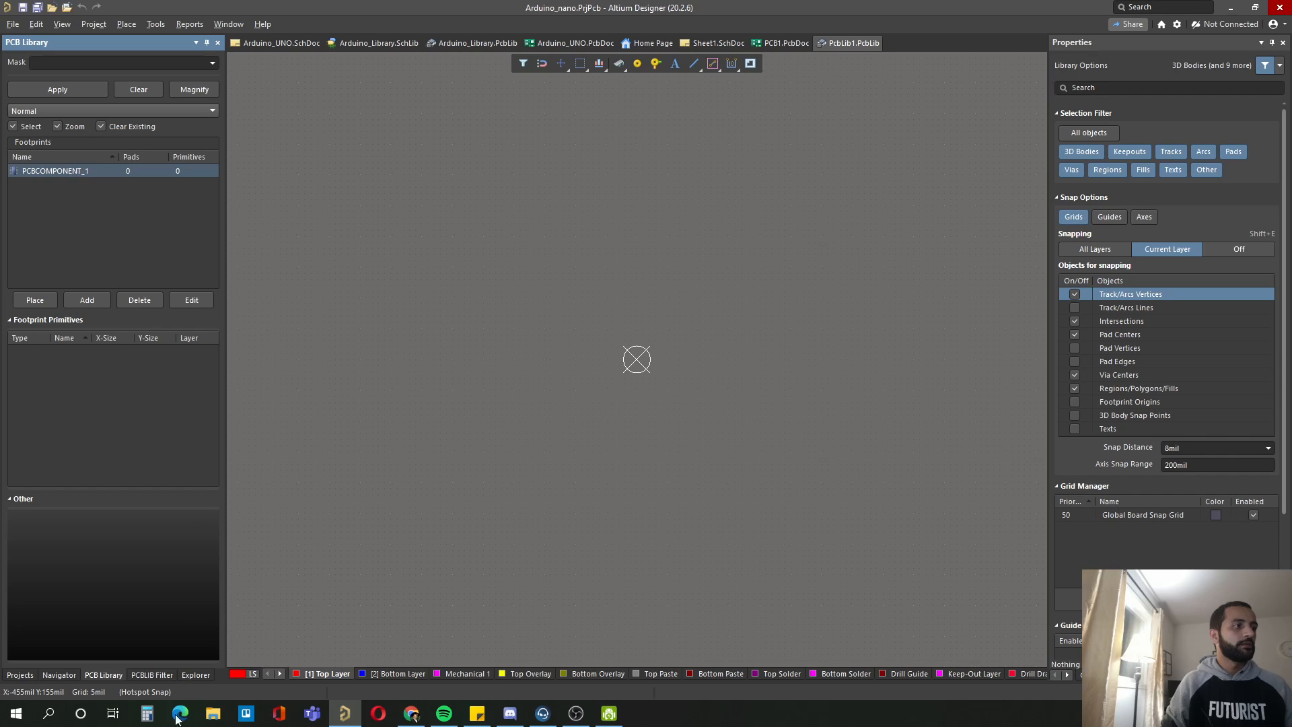
# Step: Return to the project tree and add a new schematic library to the Arduino_nano project
pyautogui.click(20, 675)
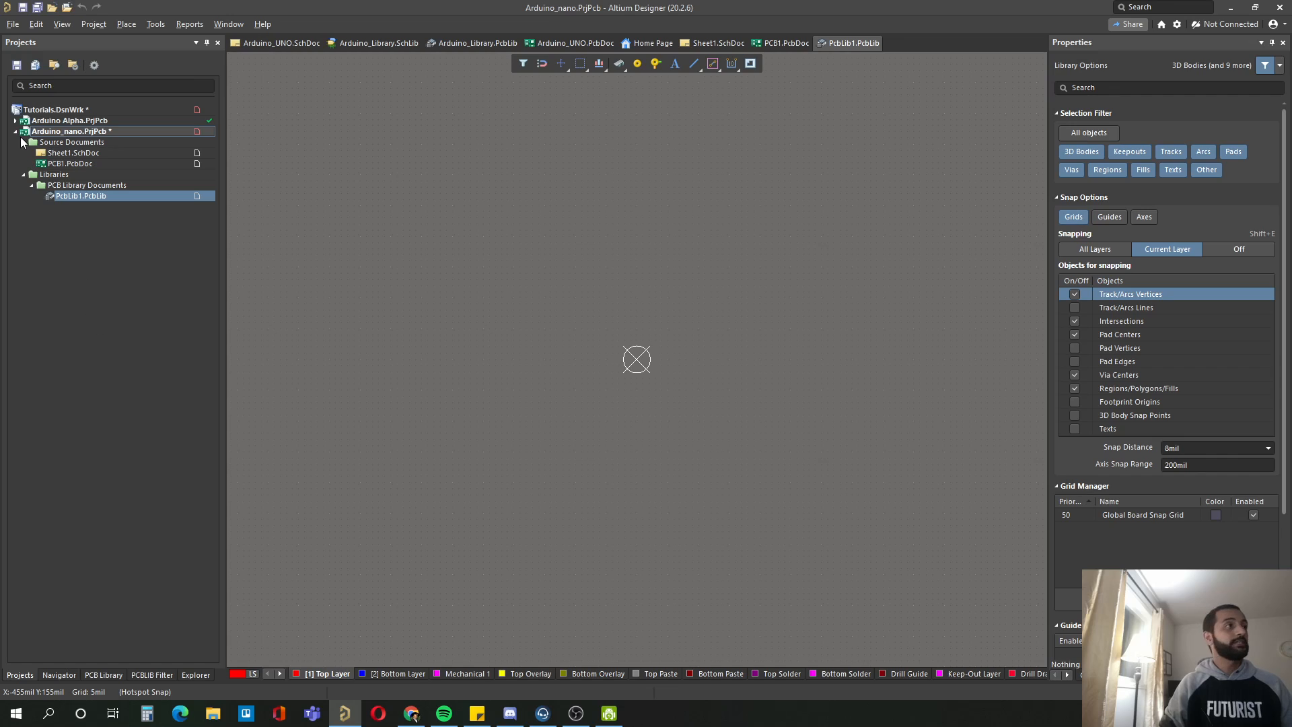
pyautogui.rightClick(69, 132)
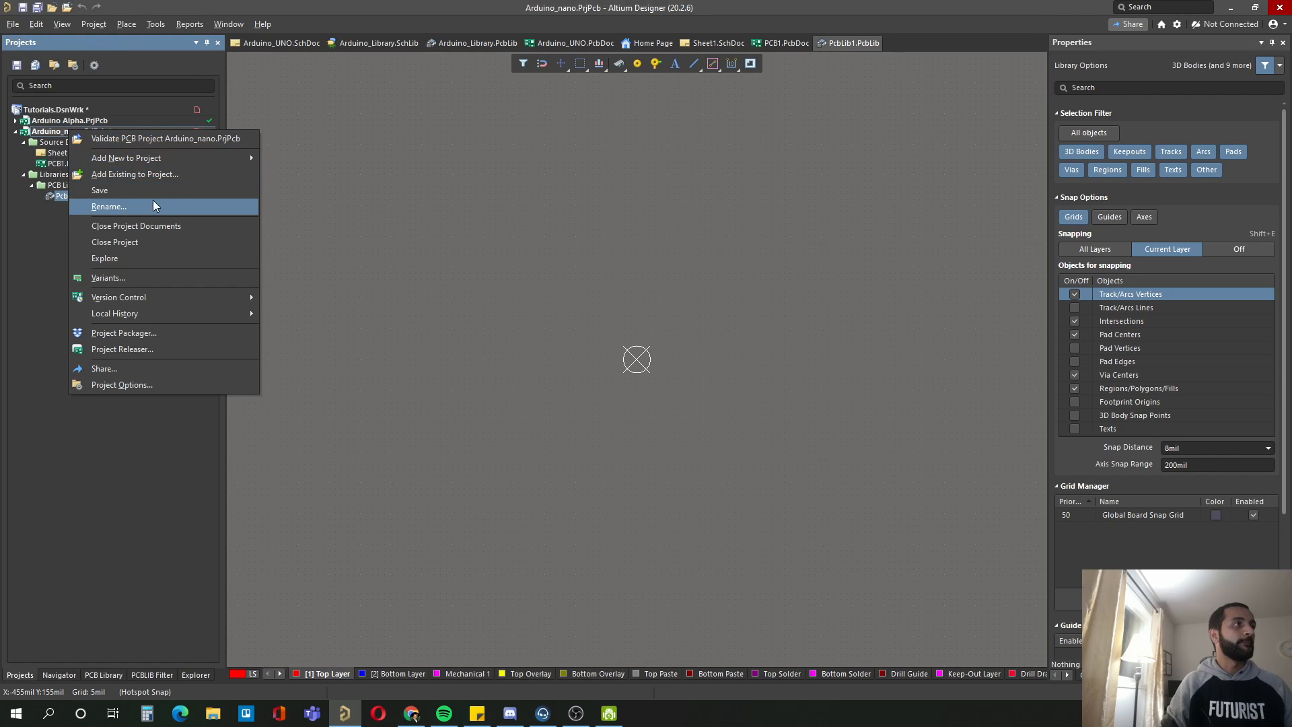
pyautogui.moveTo(197, 160)
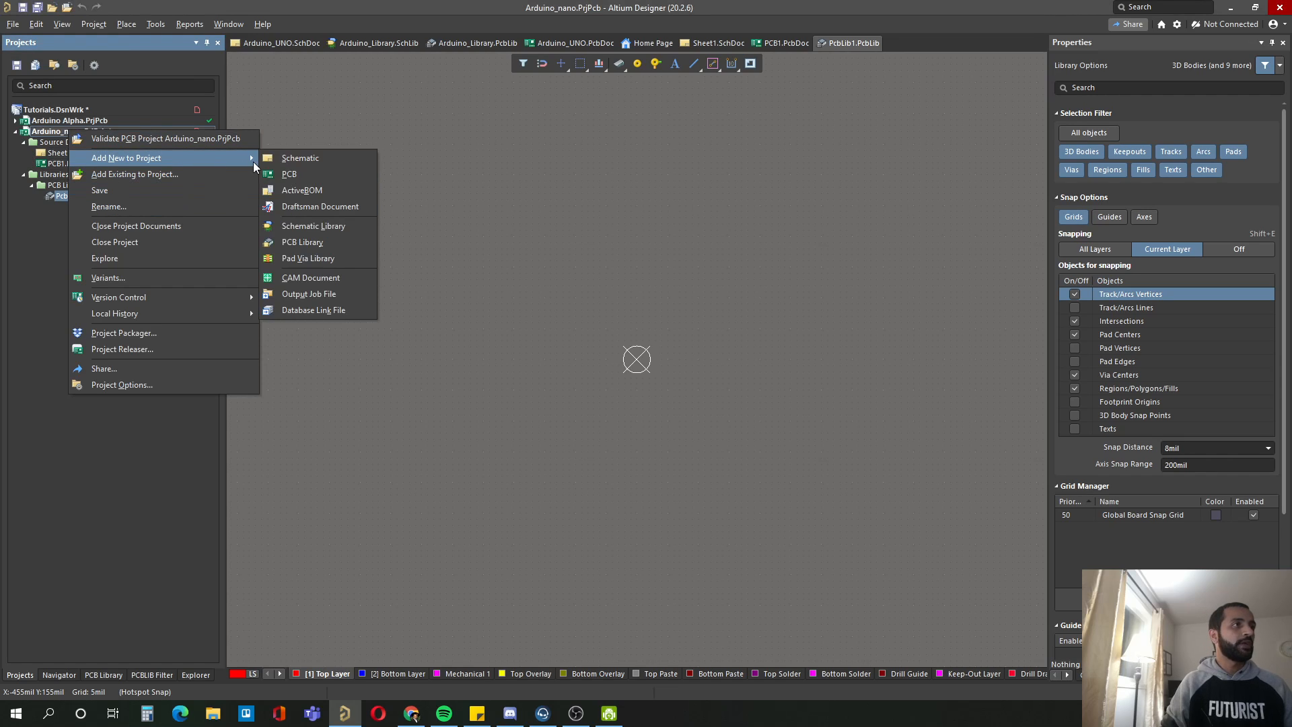
pyautogui.click(307, 228)
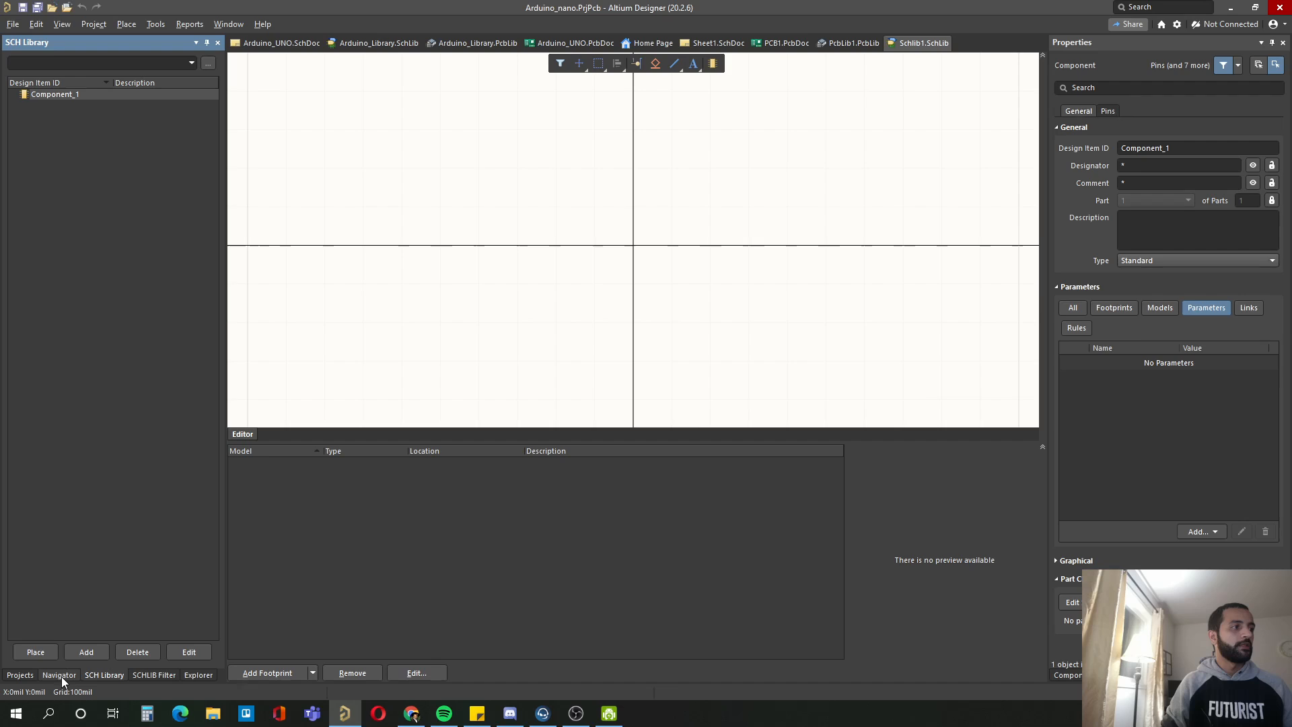
# Step: Start saving the Arduino_nano project and save its PCB document as ArduinoPCB in the project folder
pyautogui.click(21, 675)
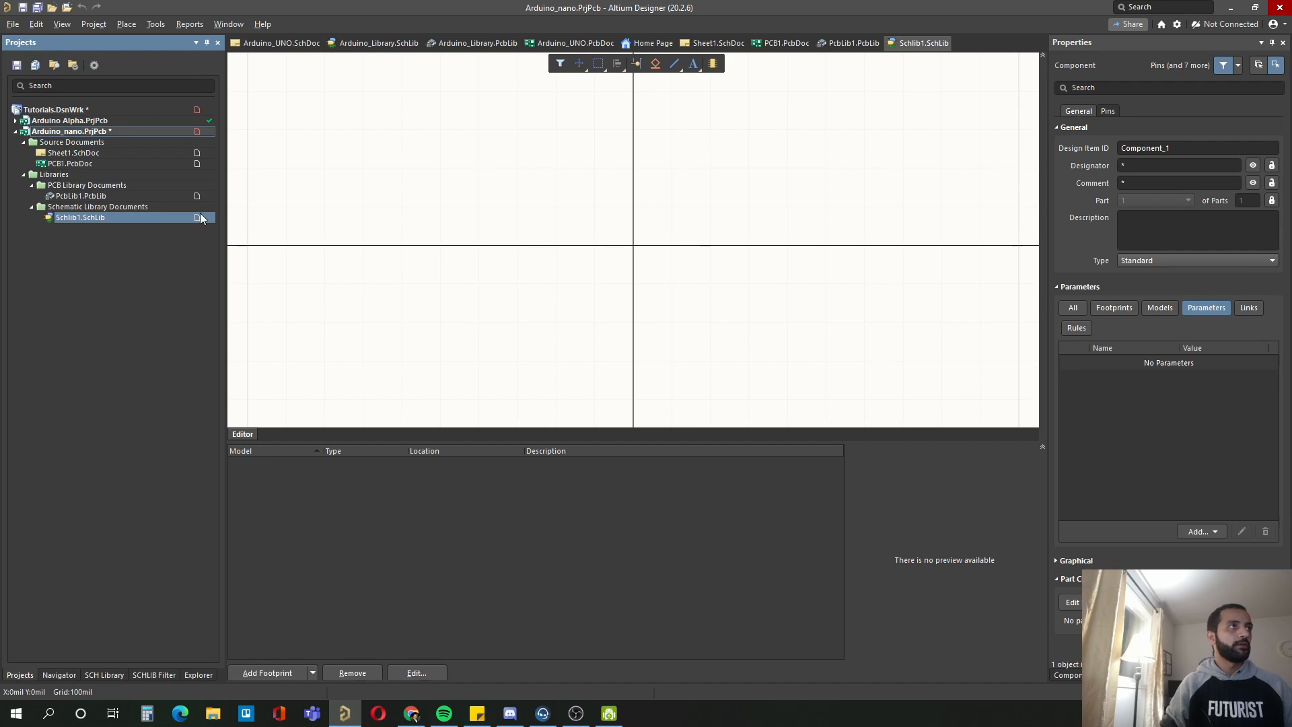
pyautogui.rightClick(69, 131)
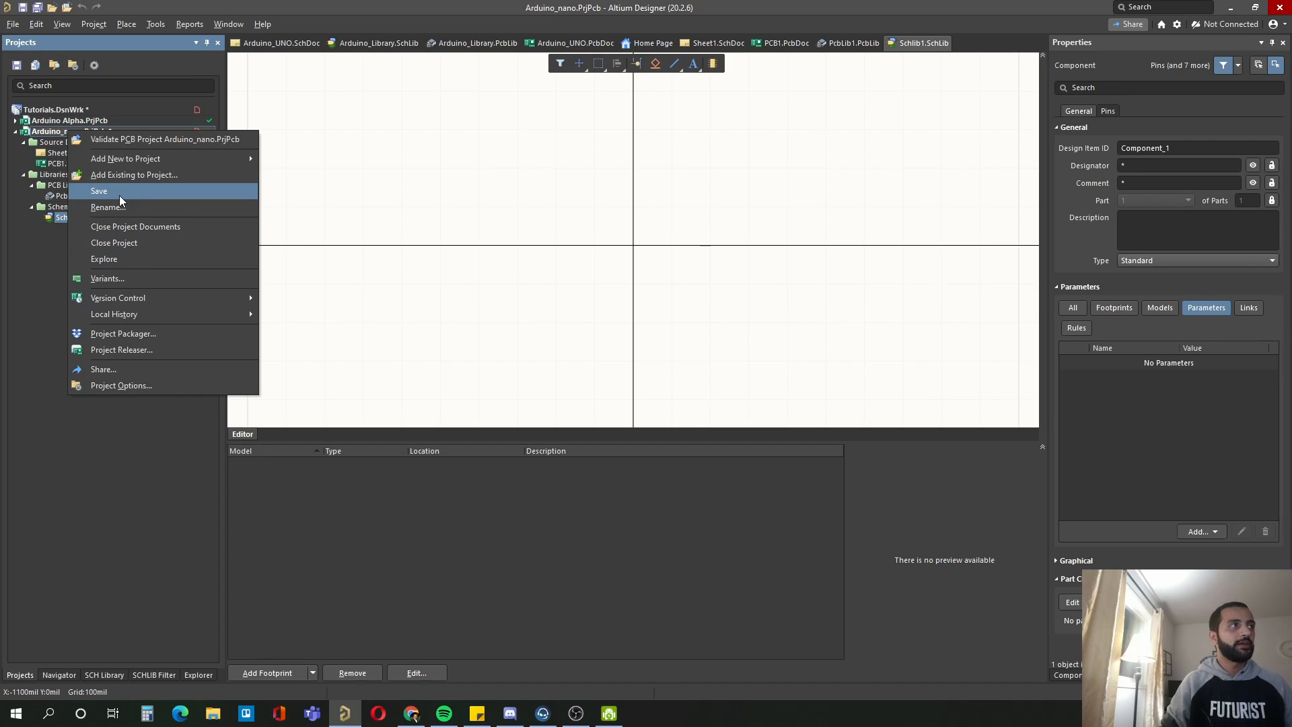
pyautogui.click(119, 194)
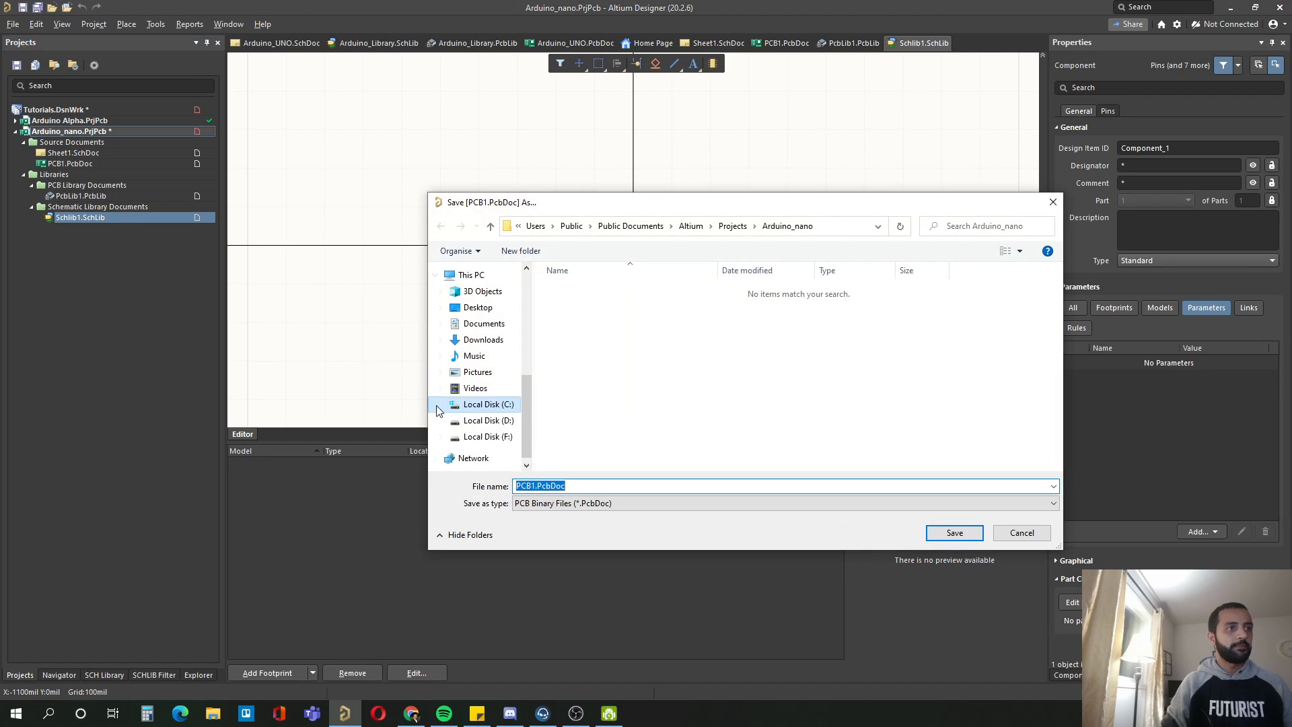
pyautogui.write('A')
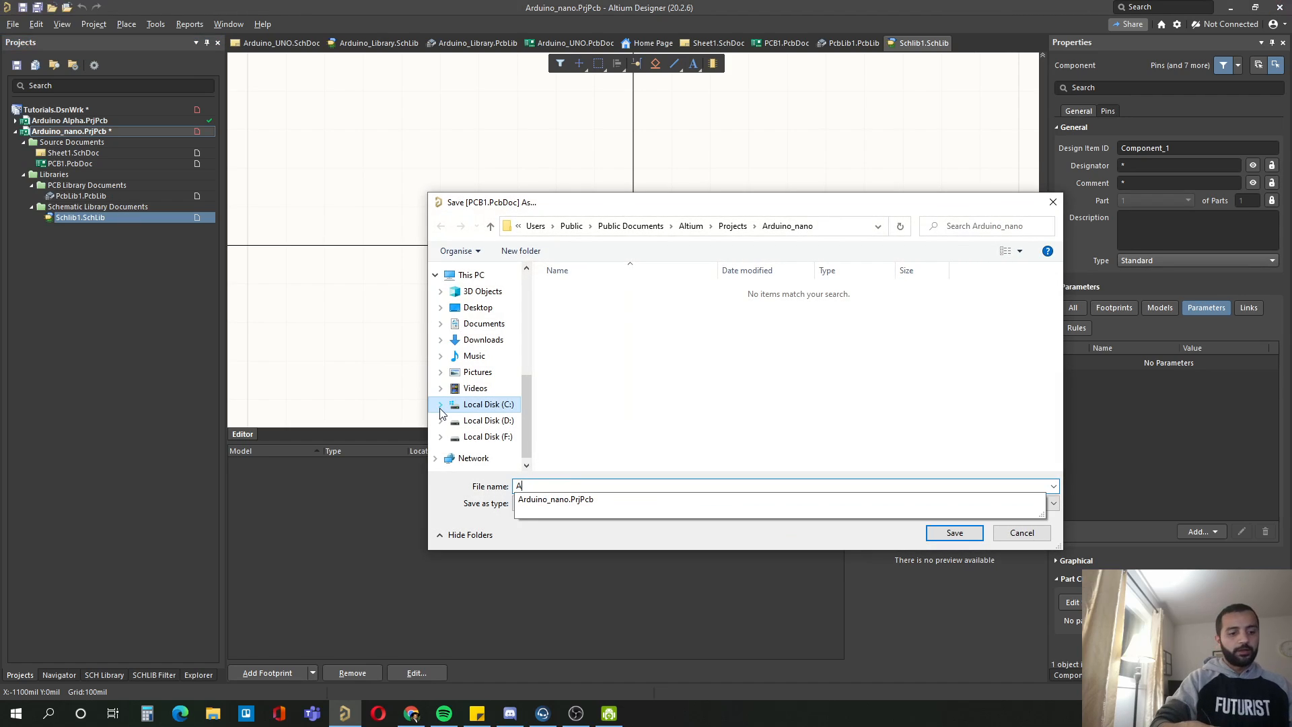
pyautogui.write('rduino')
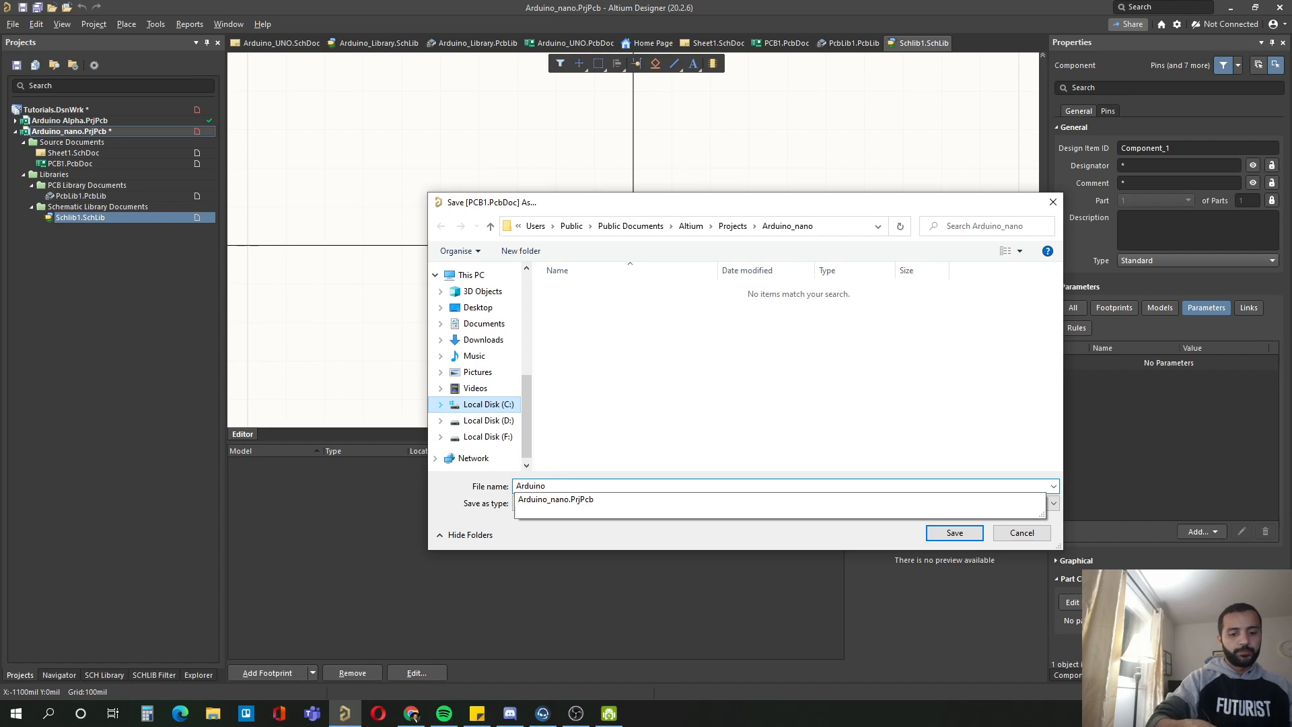
pyautogui.write('PCB')
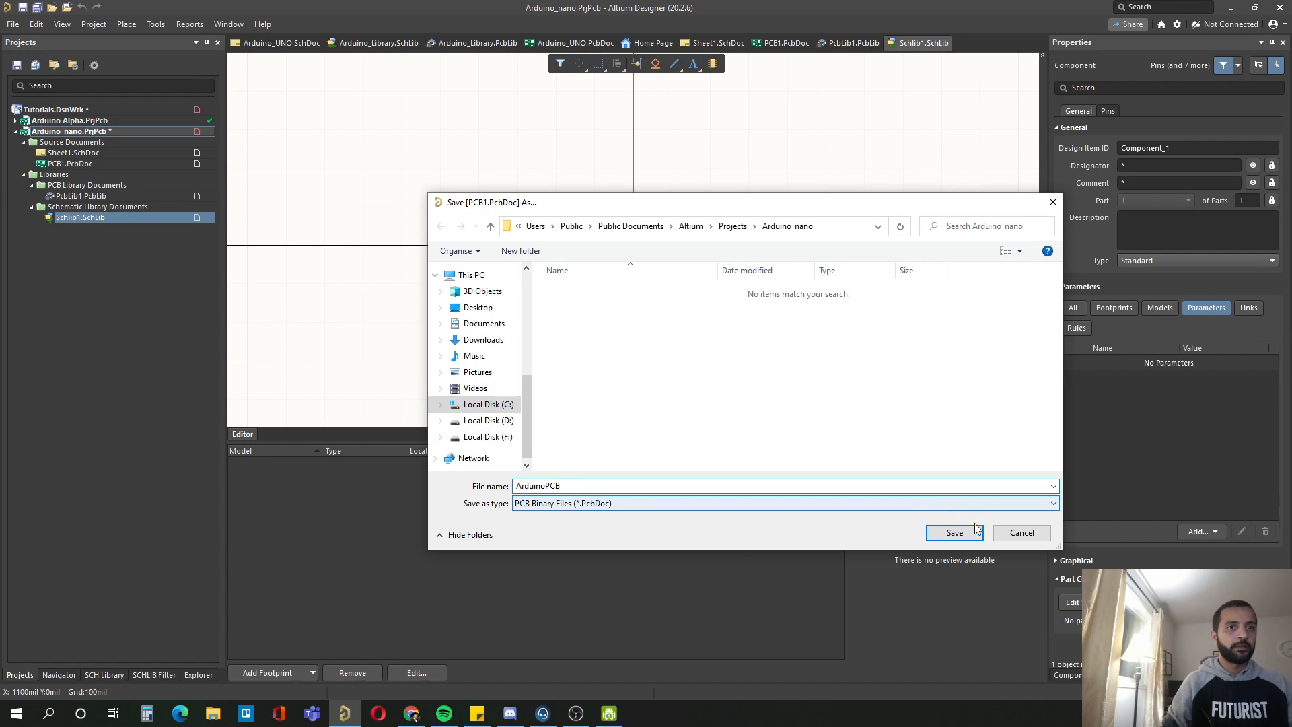
pyautogui.click(949, 533)
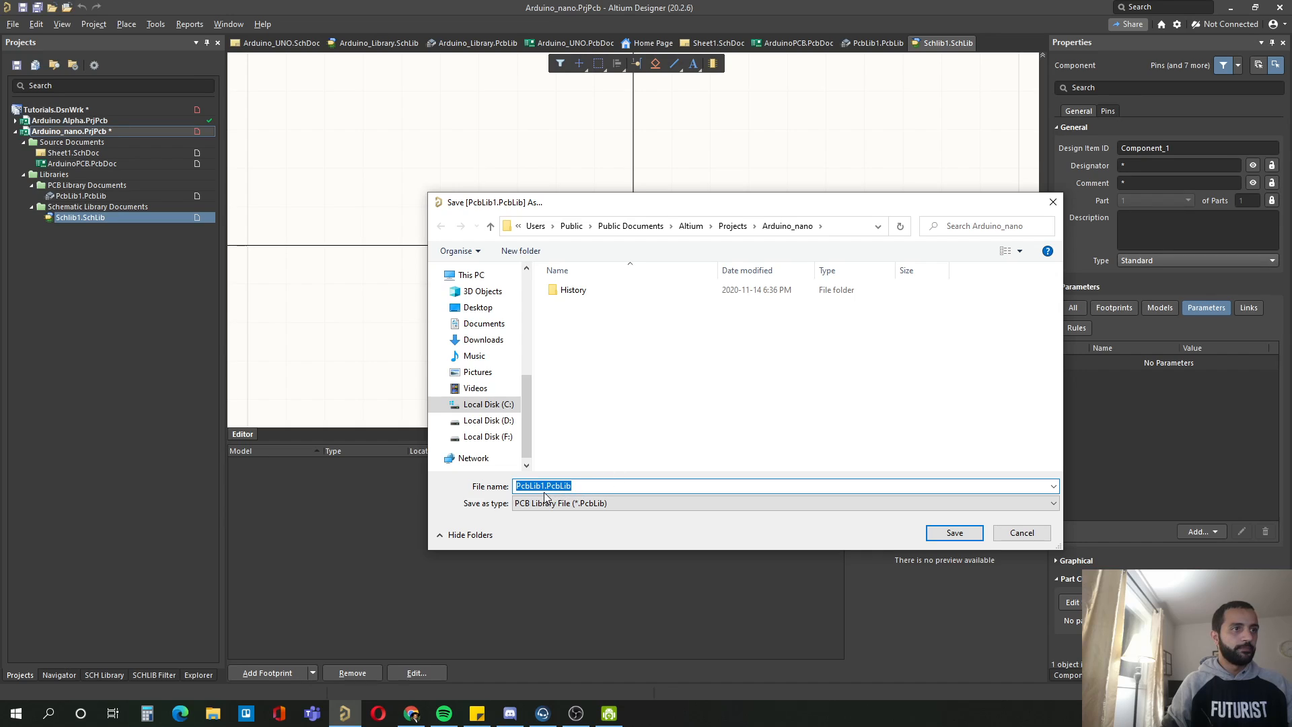
# Step: Save the project's PCB library as Arduino_PcbLib.PcbLib in the project folder
pyautogui.click(544, 486)
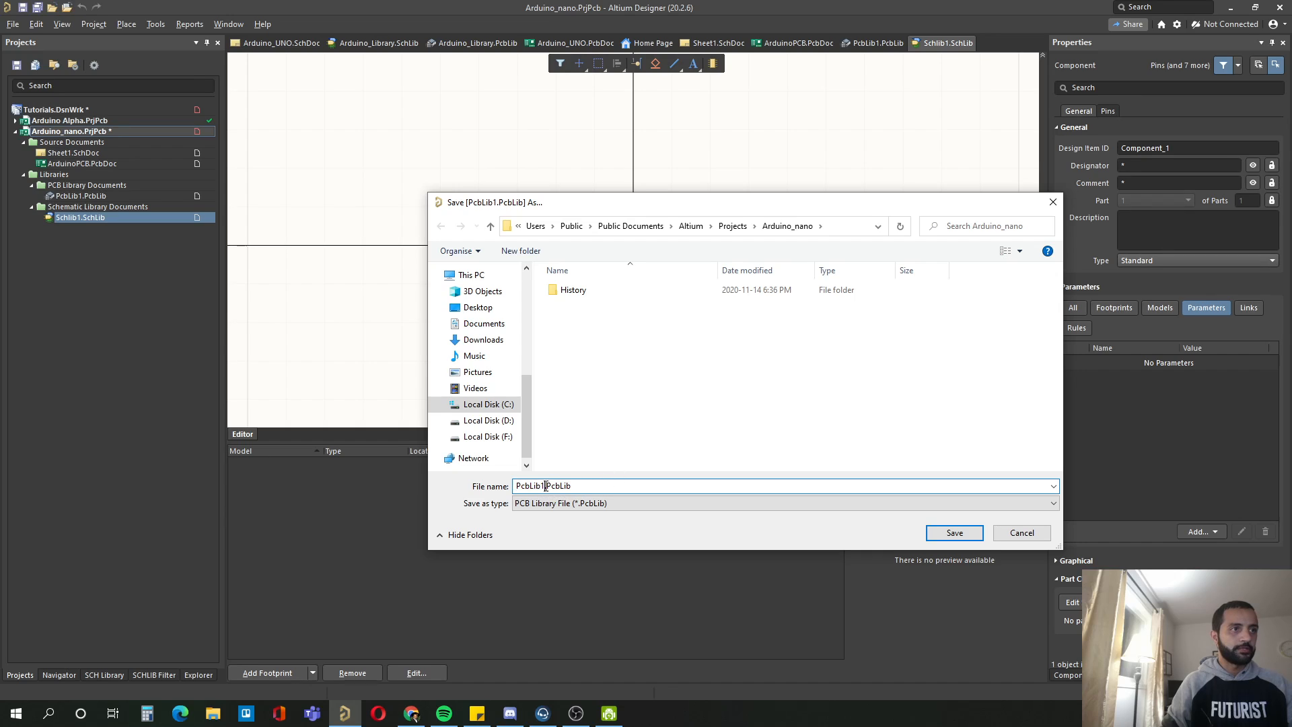
pyautogui.moveTo(544, 485); pyautogui.dragTo(535, 486)
pyautogui.click(546, 486)
pyautogui.press('BackSpace')
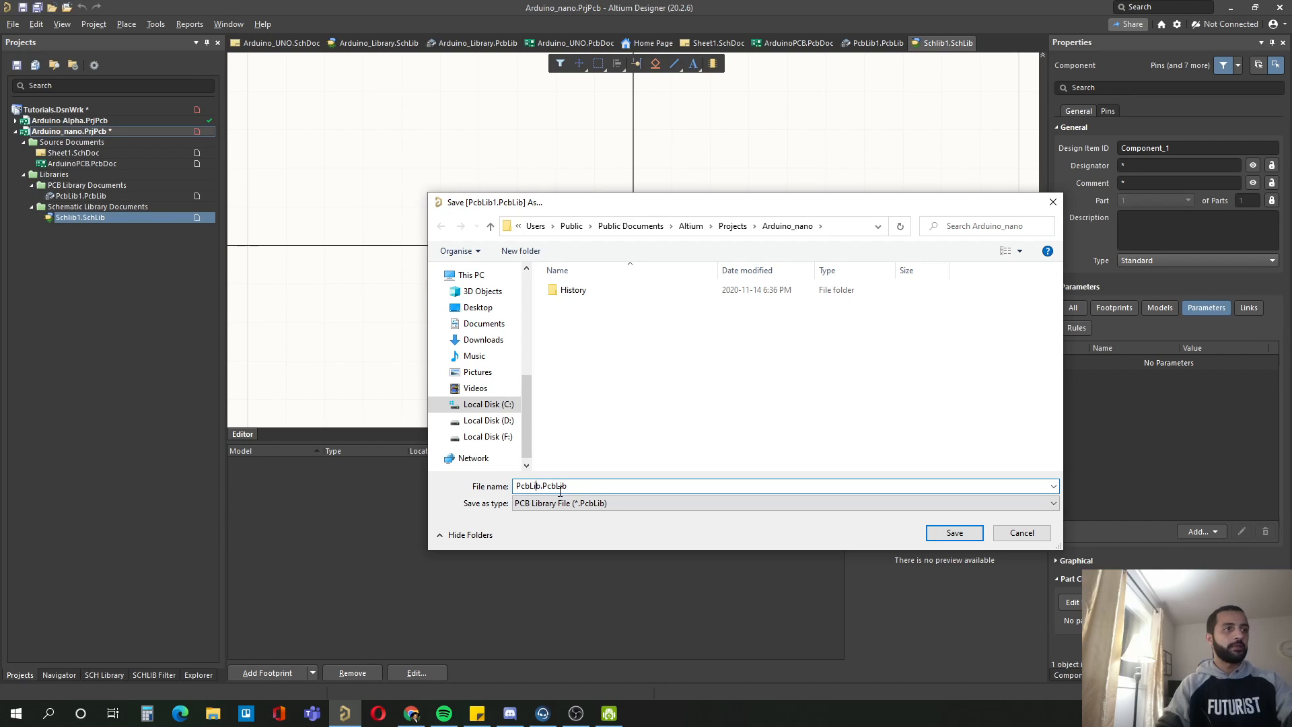
pyautogui.write('Arduino_')
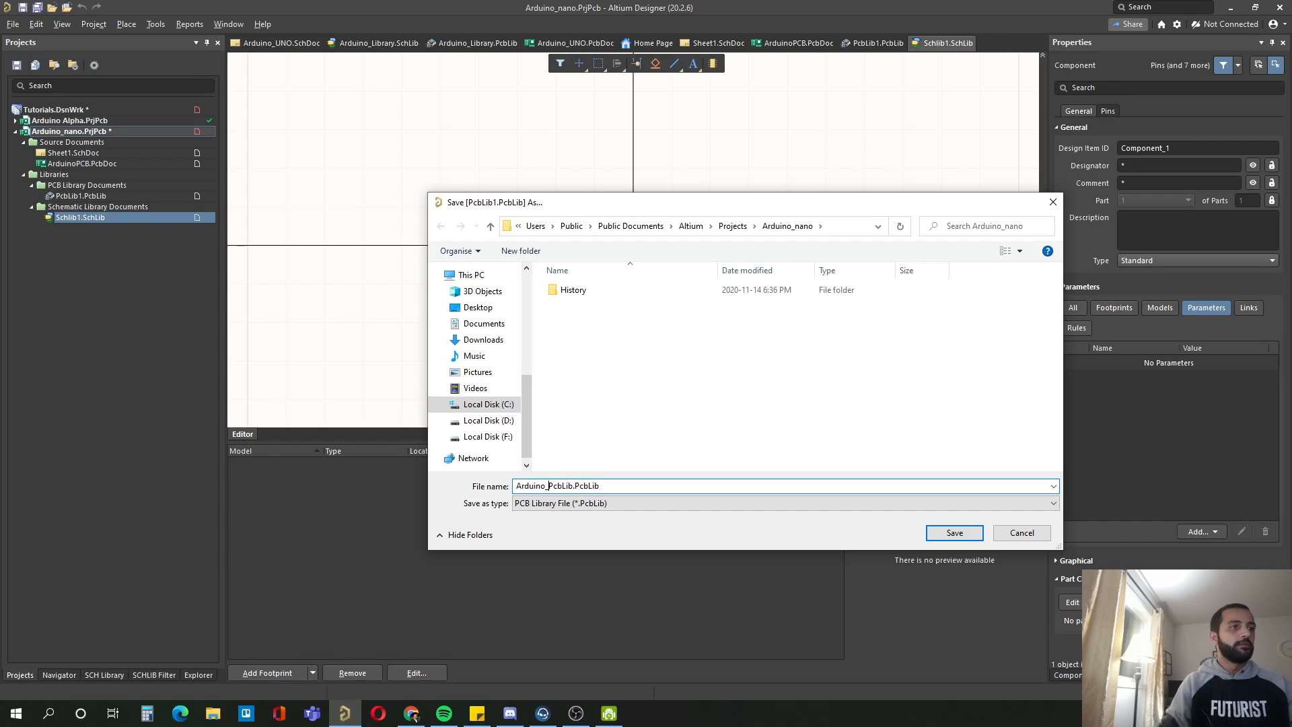
pyautogui.click(952, 534)
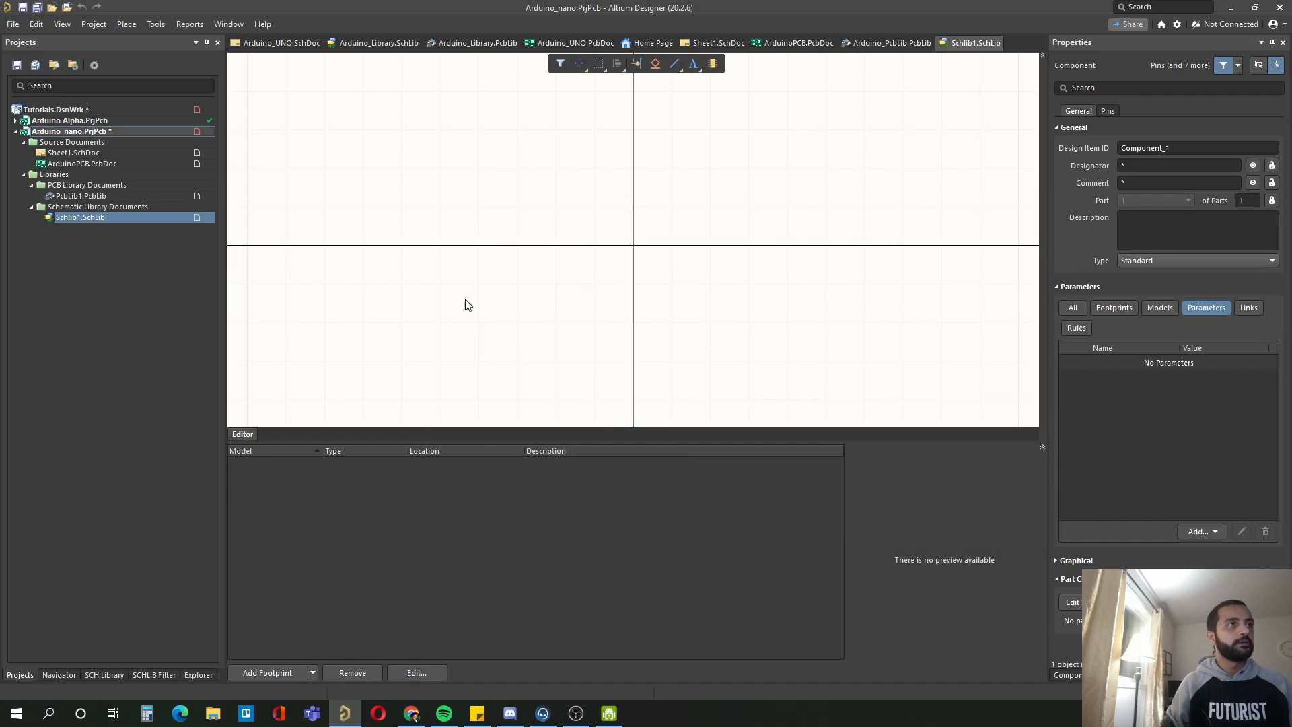
# Step: Save the project's schematic library as Arduino_Schlib.SchLib in the Arduino_nano project folder
pyautogui.click(543, 486)
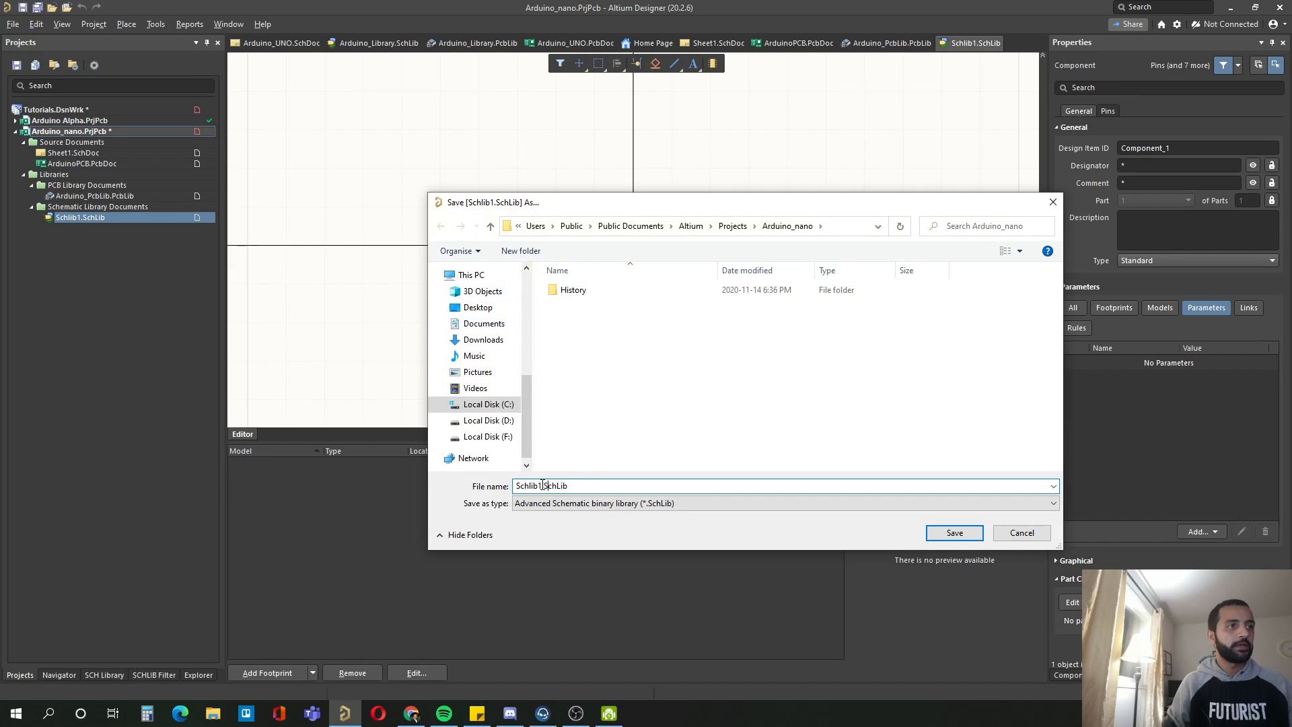
pyautogui.moveTo(542, 486); pyautogui.dragTo(514, 486)
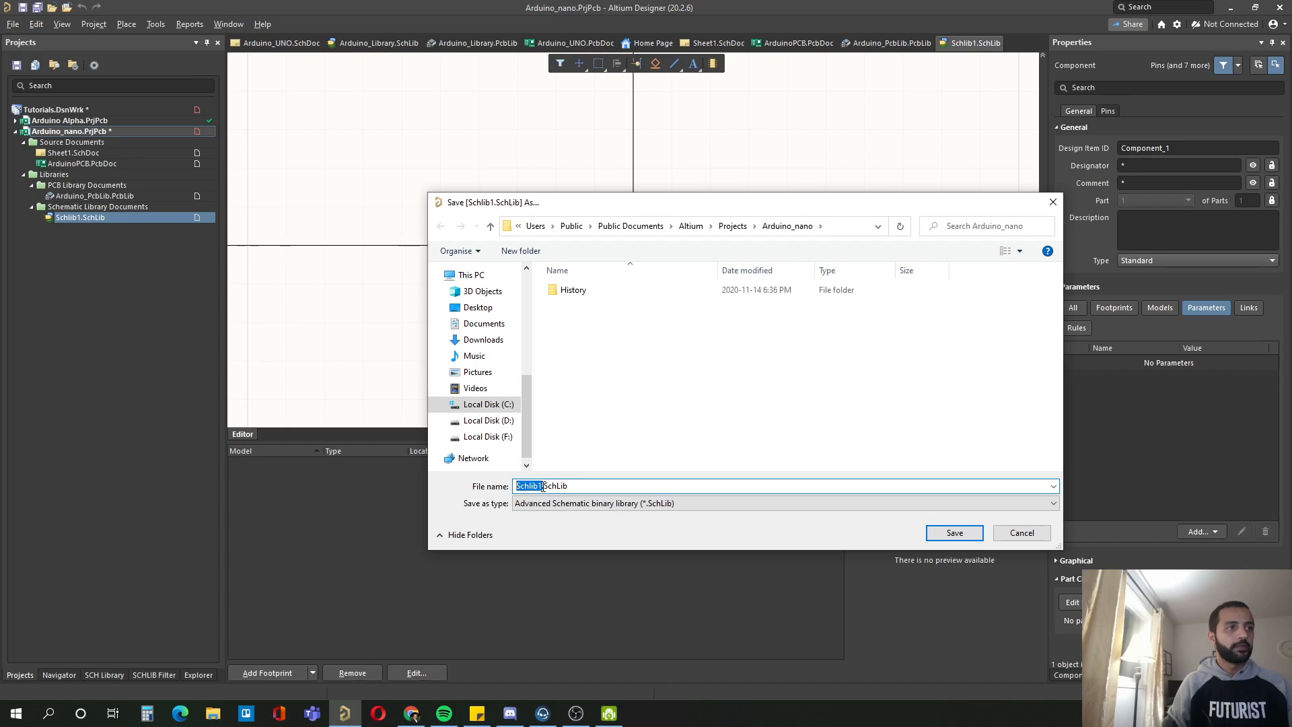
pyautogui.click(540, 486)
pyautogui.press('BackSpace')
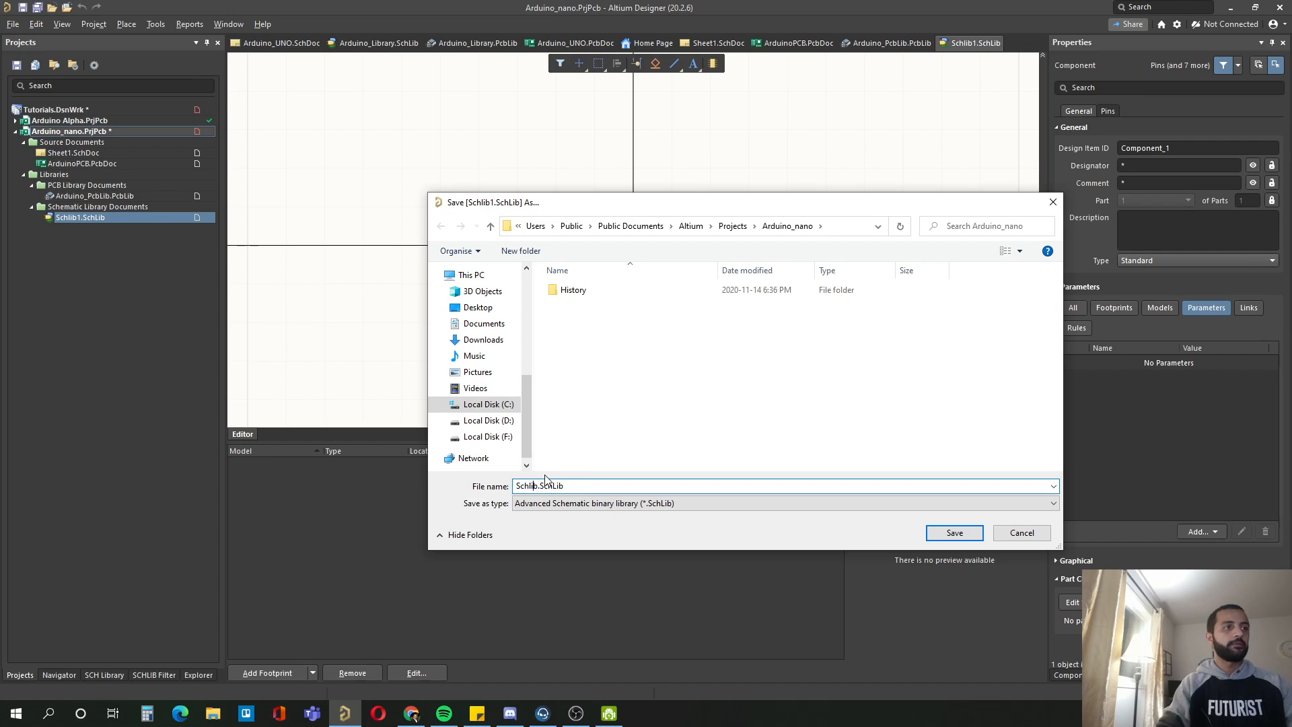
pyautogui.write('Arduino')
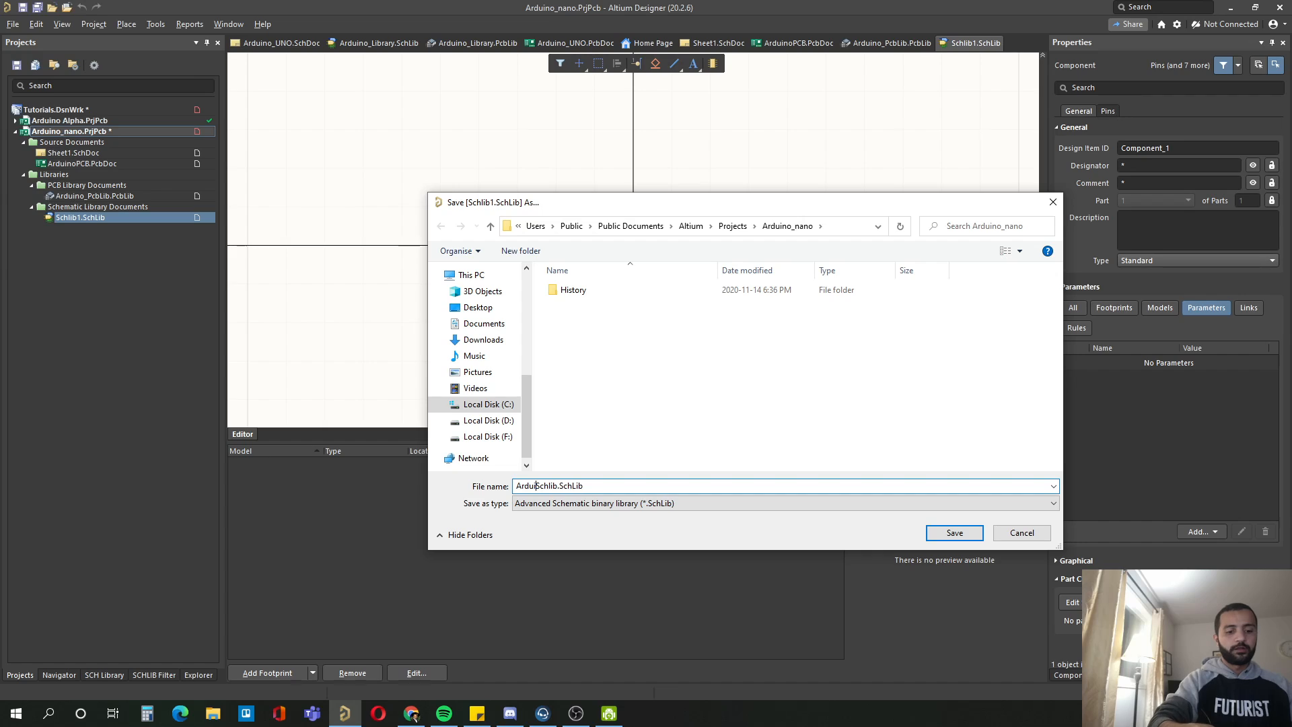
pyautogui.write('_')
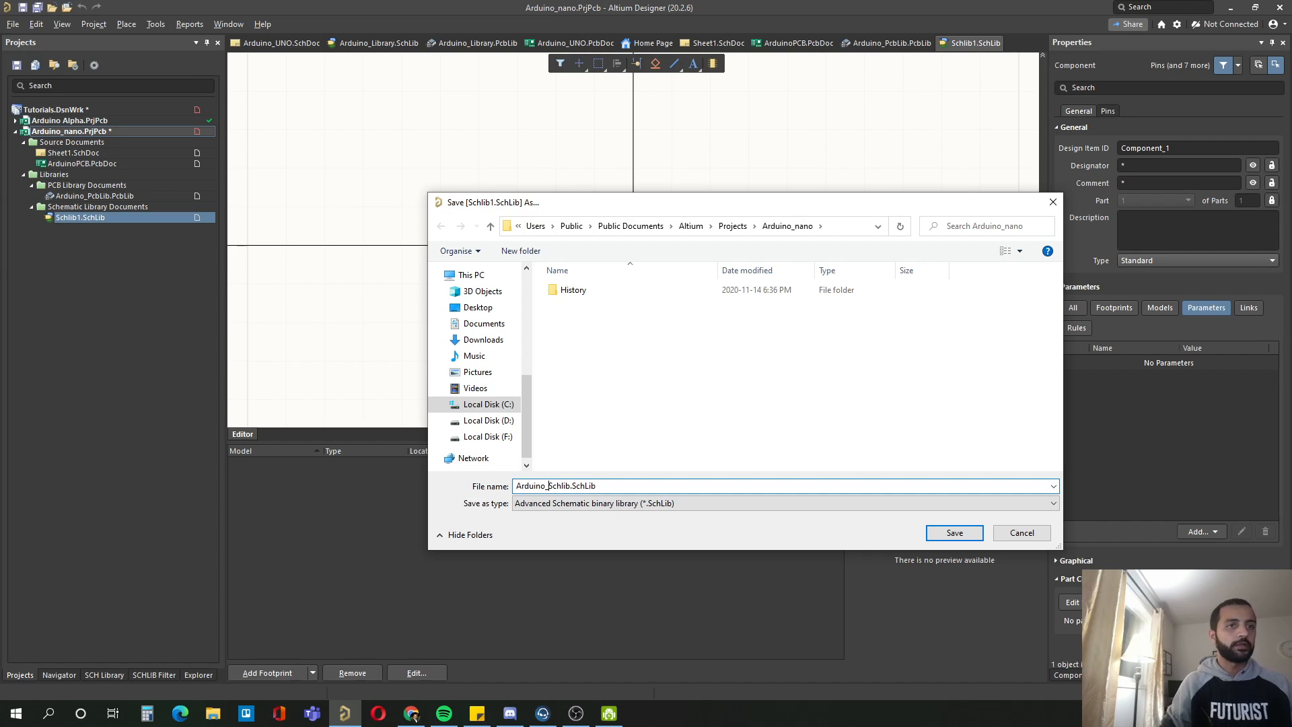
pyautogui.click(955, 533)
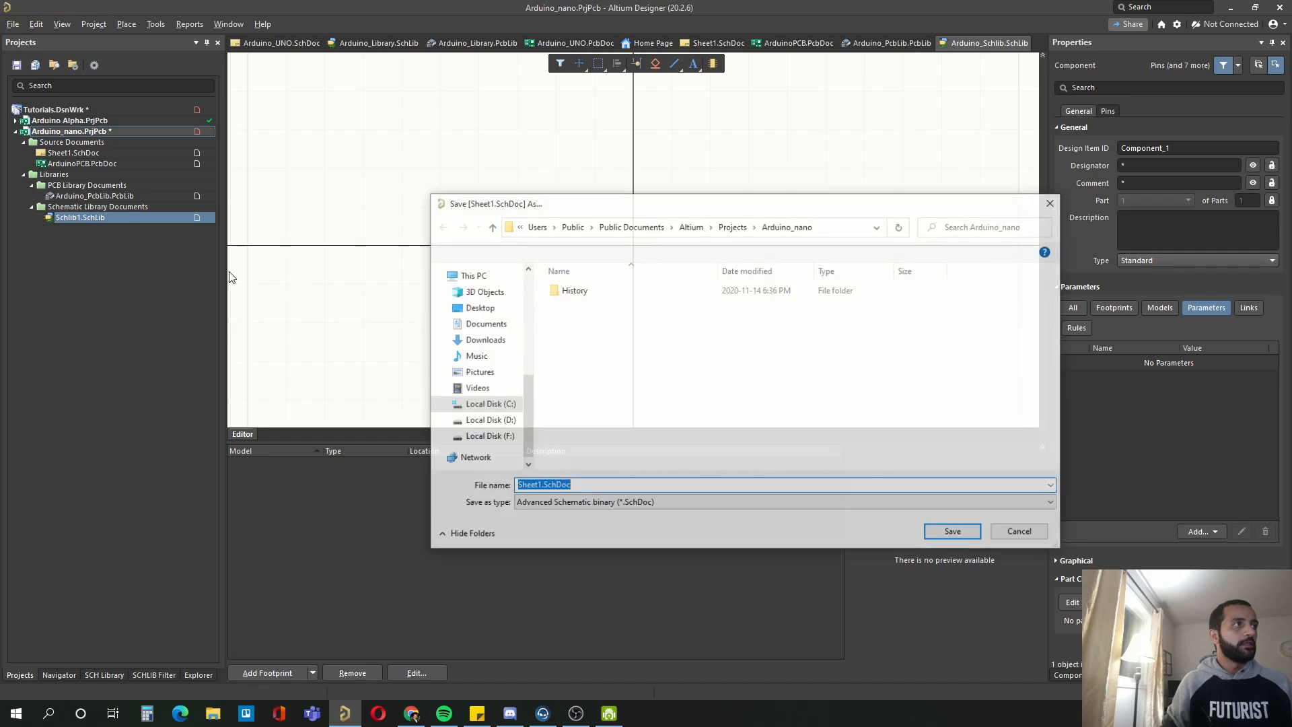
# Step: Save the project's schematic sheet as Arduino_Sheet.SchDoc in the Arduino_nano project folder
pyautogui.click(542, 486)
pyautogui.moveTo(543, 486); pyautogui.dragTo(514, 486)
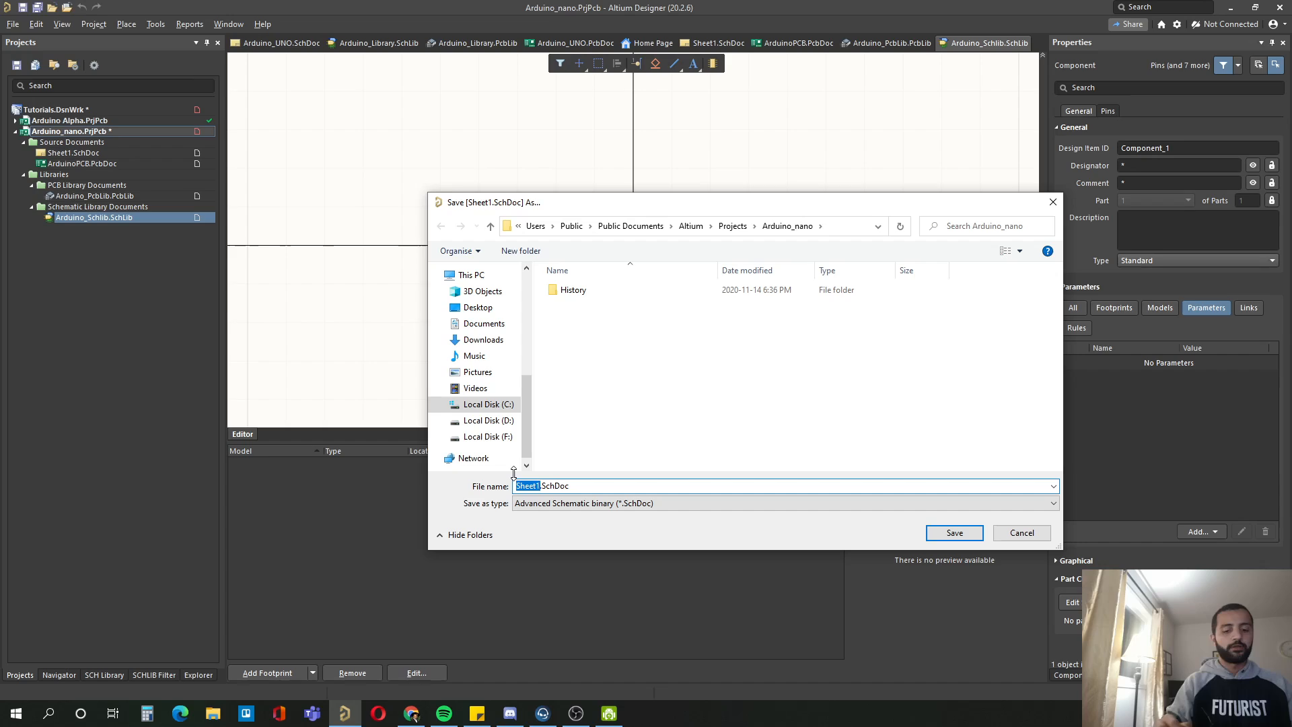
pyautogui.write('Sheet')
pyautogui.press('BackSpace')
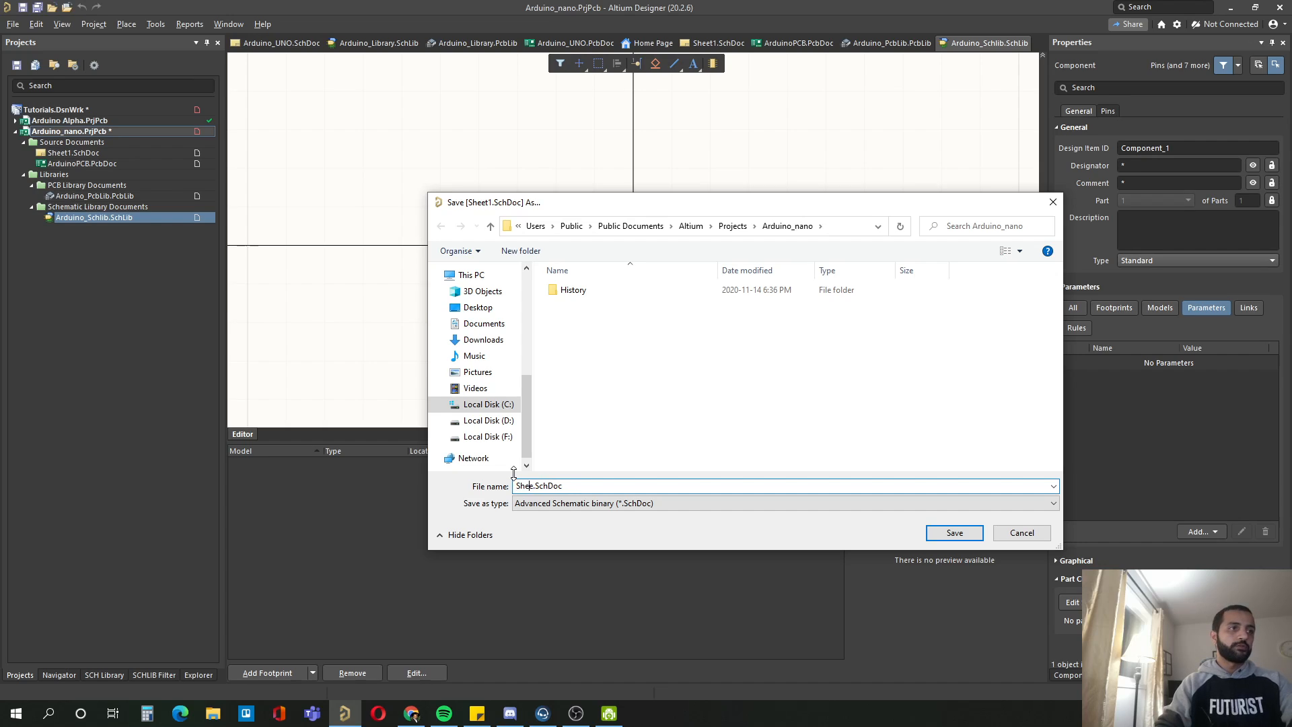
pyautogui.write('Arduino_Shee')
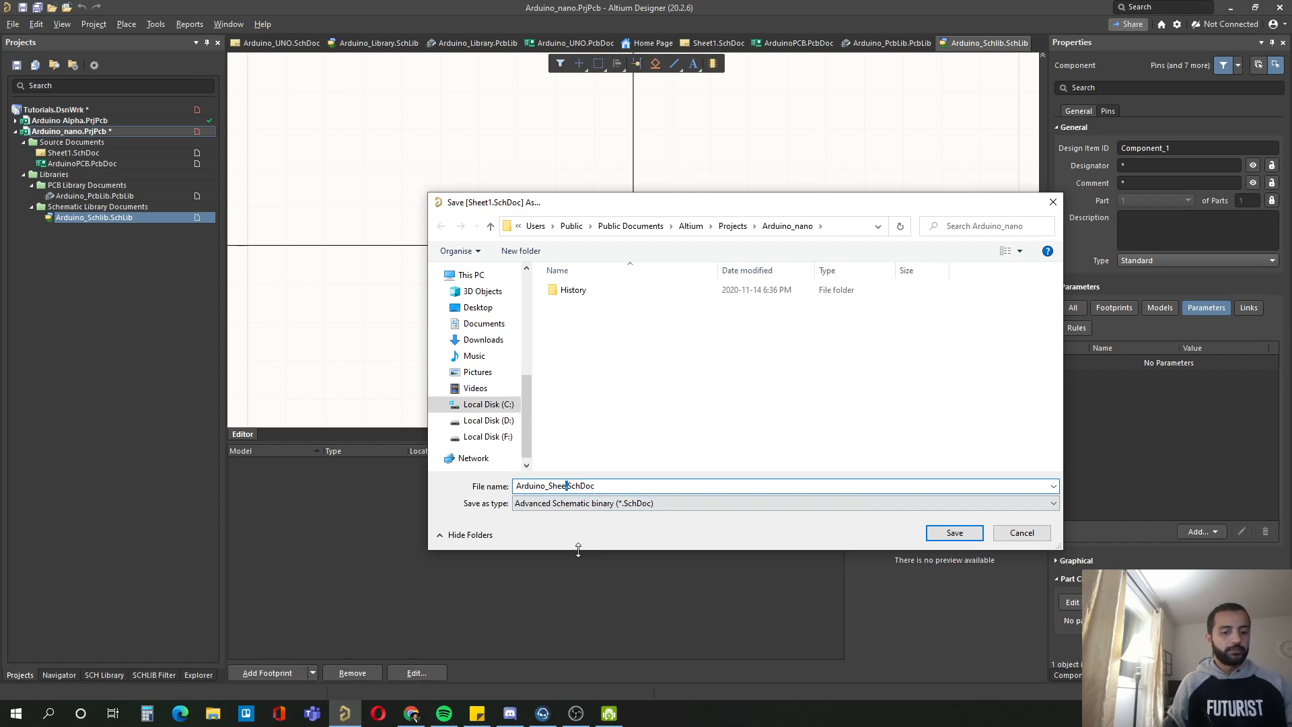
pyautogui.write('t')
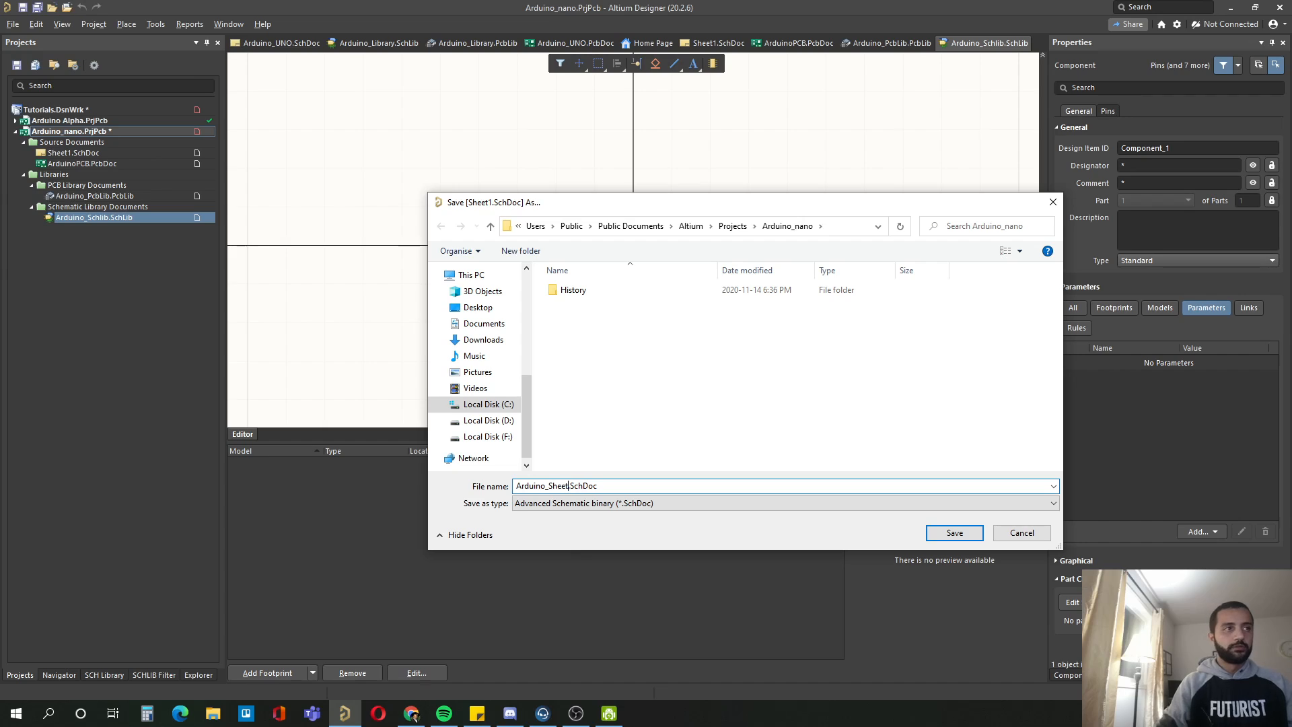
pyautogui.click(961, 533)
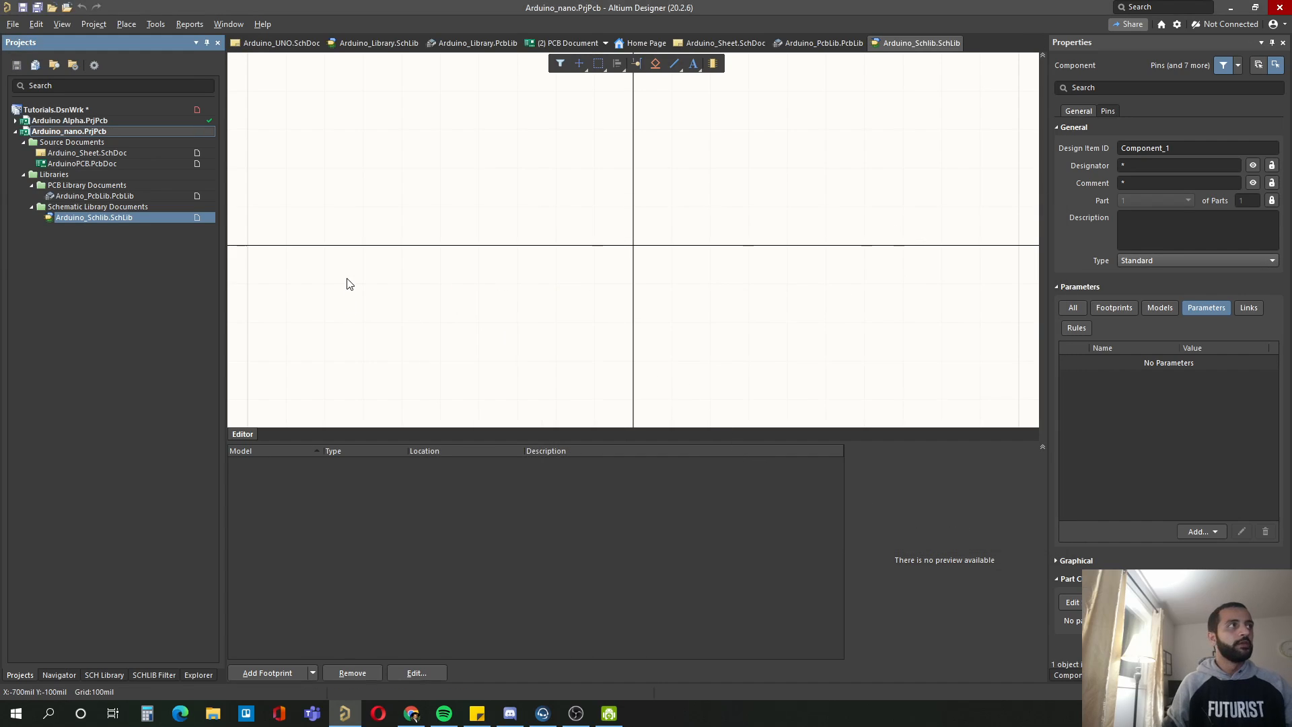